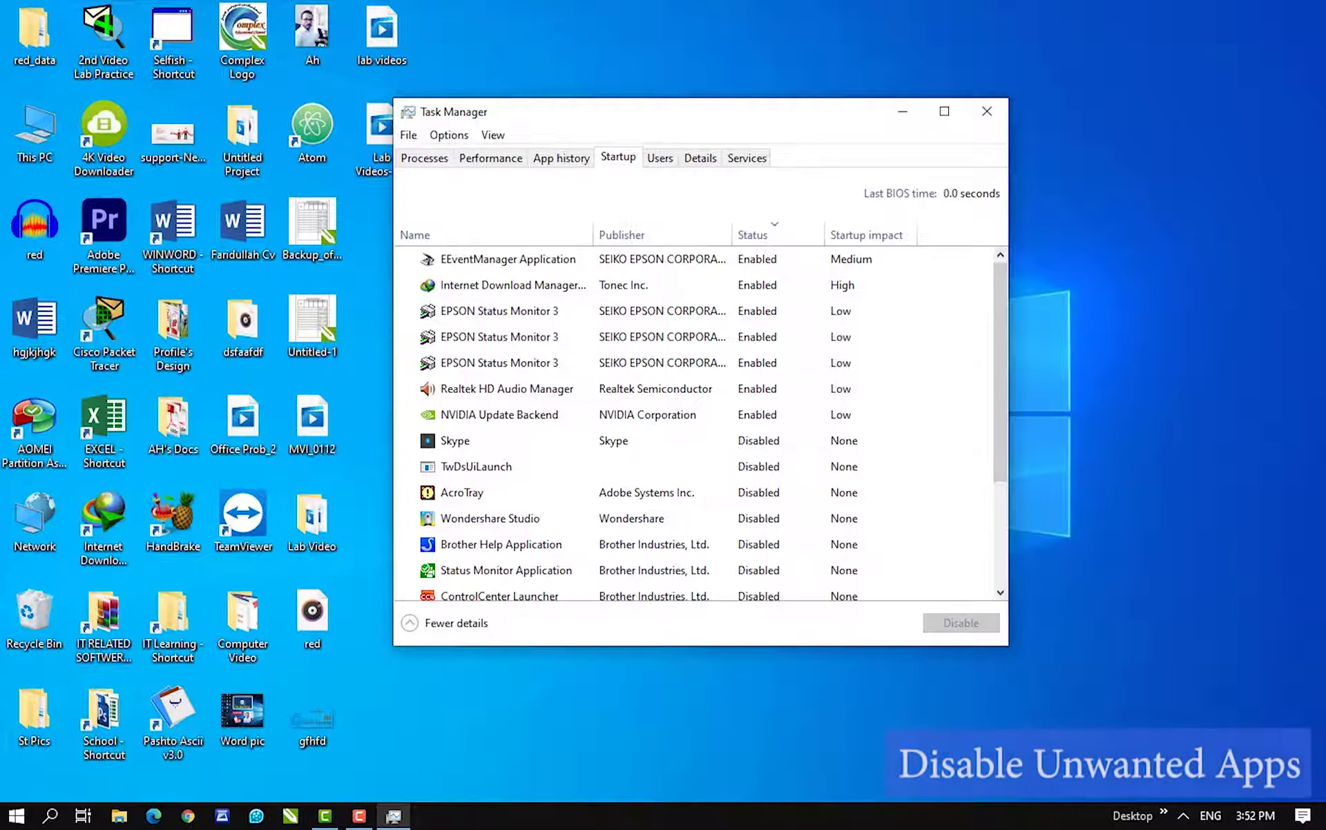
Maximize the Task Manager window and disable Internet Download Manager from launching at startup
{"action": "left_click", "coordinate": [944, 111]}
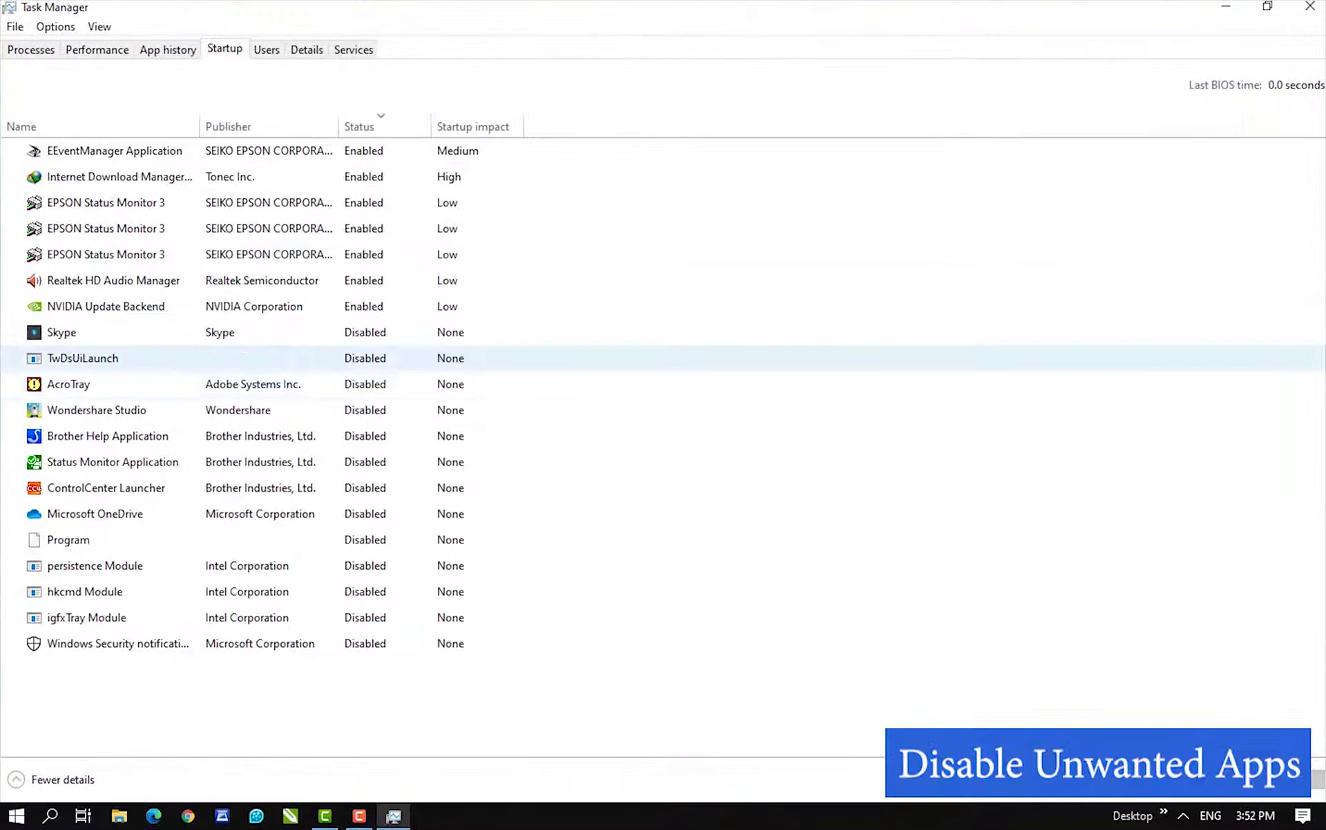
{"action": "left_click", "coordinate": [125, 181]}
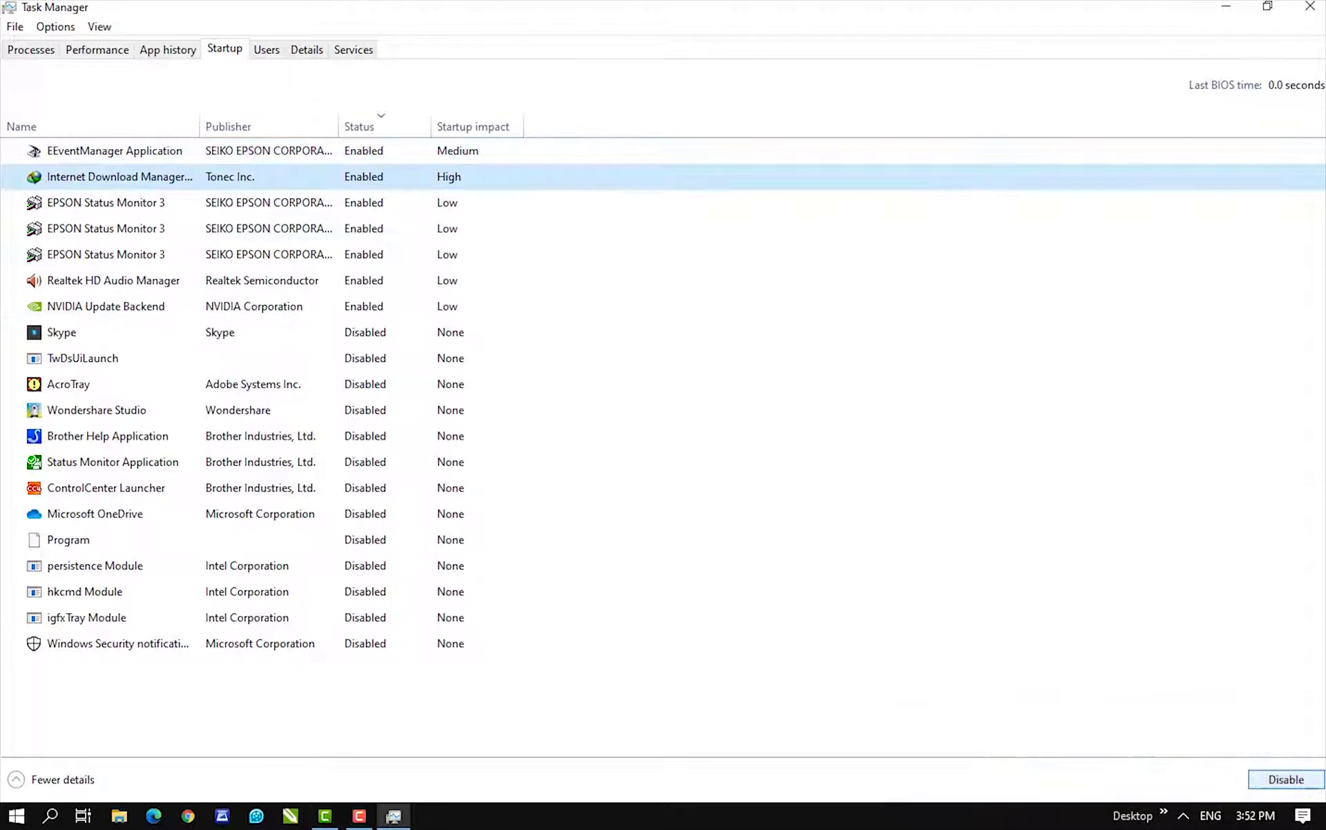
{"action": "left_click", "coordinate": [1285, 779]}
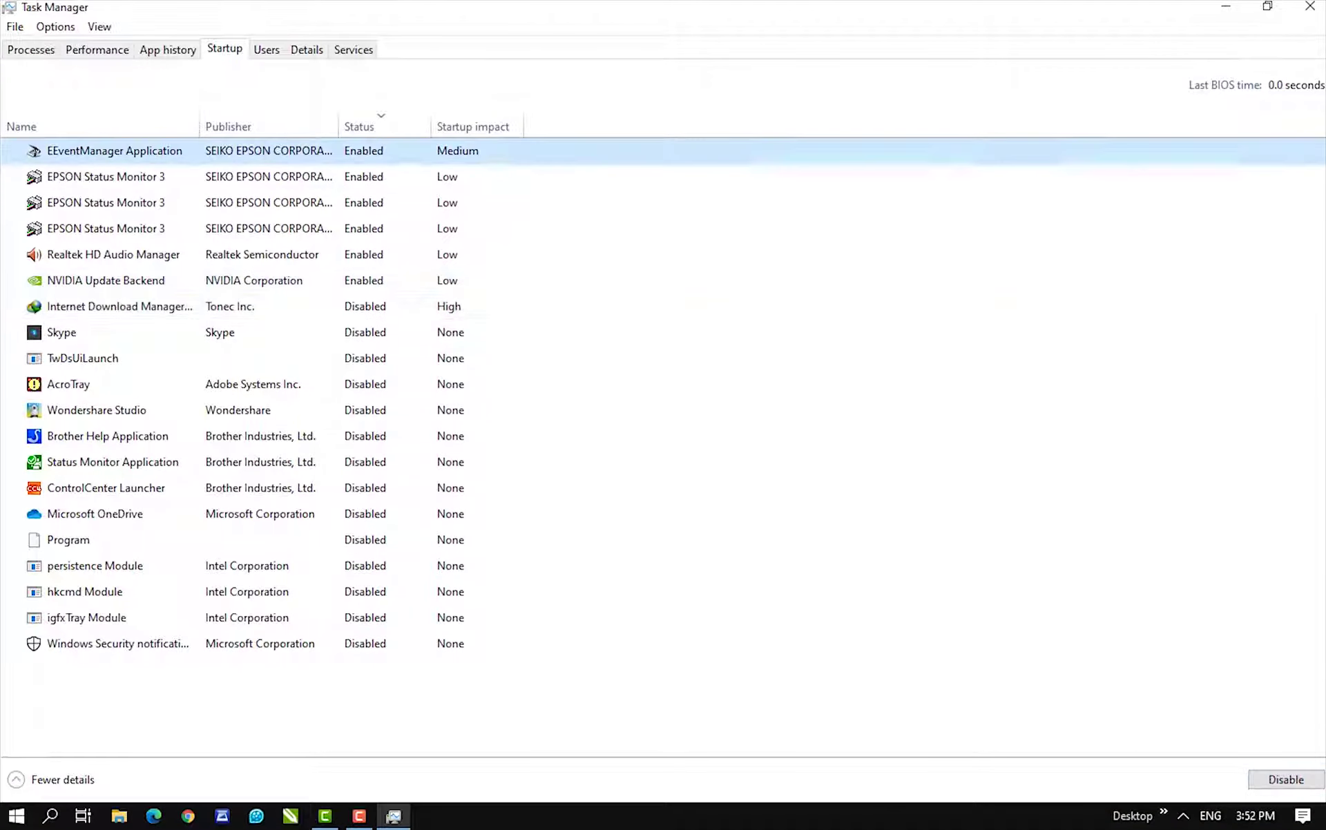
Review the disabled startup entries one by one, from Internet Download Manager down to persistence Module
{"action": "left_click", "coordinate": [124, 306]}
{"action": "left_click", "coordinate": [124, 333]}
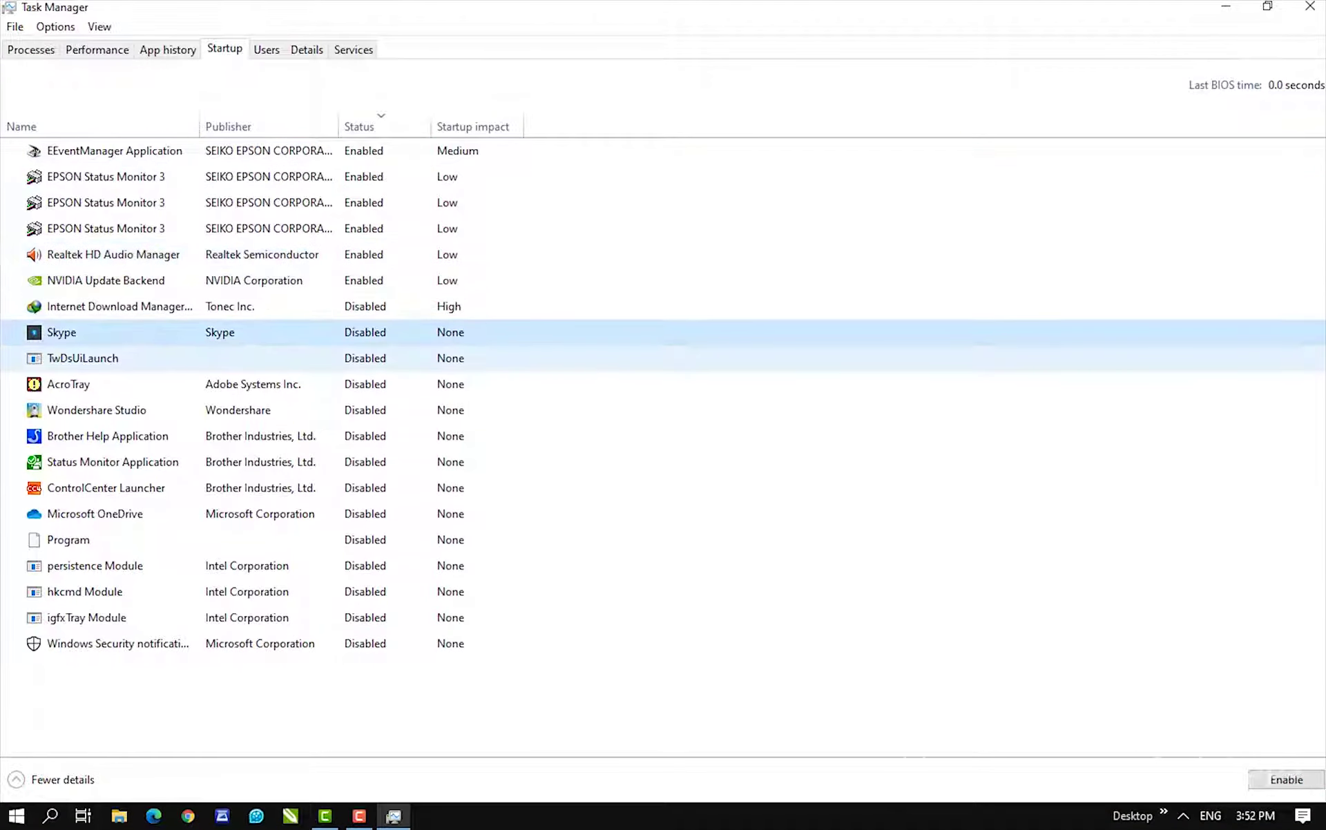
{"action": "left_click", "coordinate": [124, 358]}
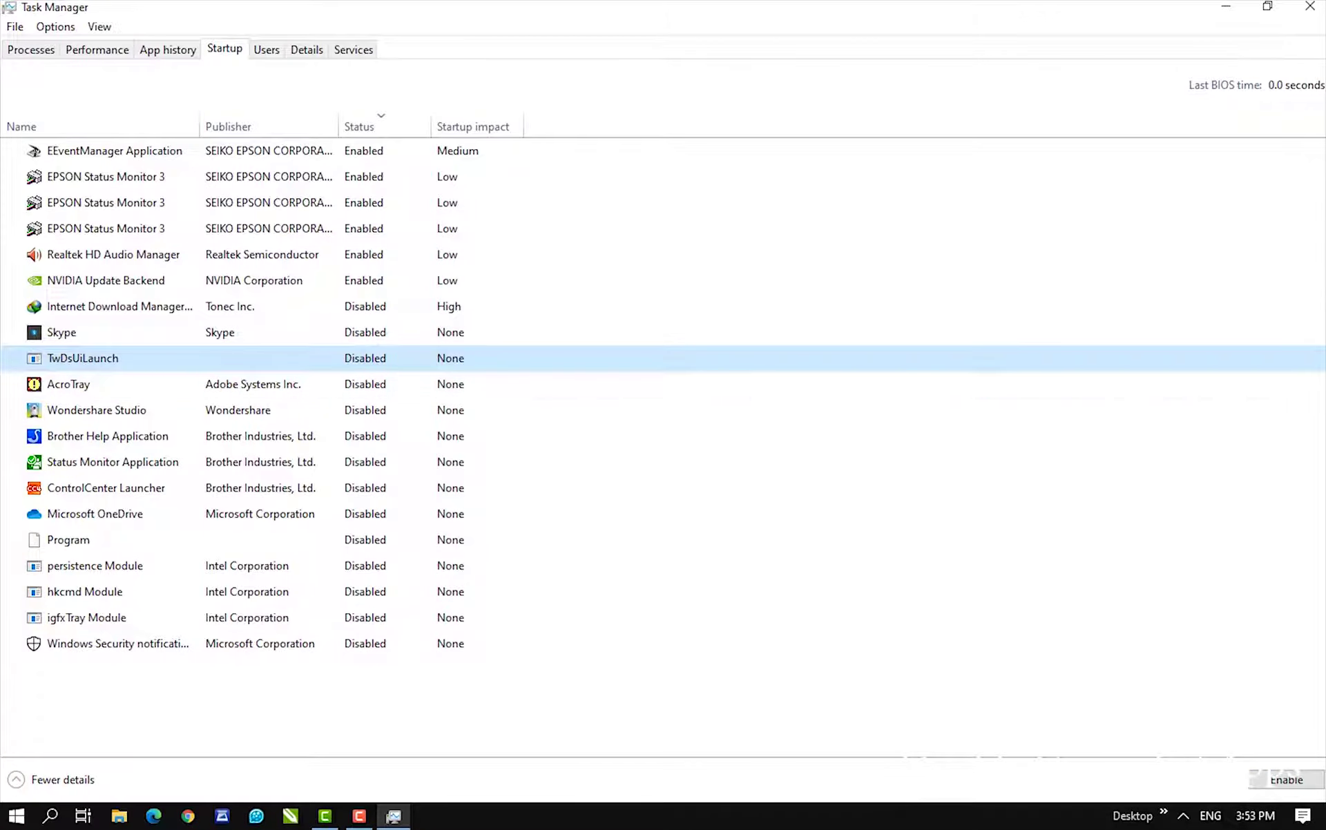
{"action": "left_click", "coordinate": [124, 384]}
{"action": "left_click", "coordinate": [124, 409]}
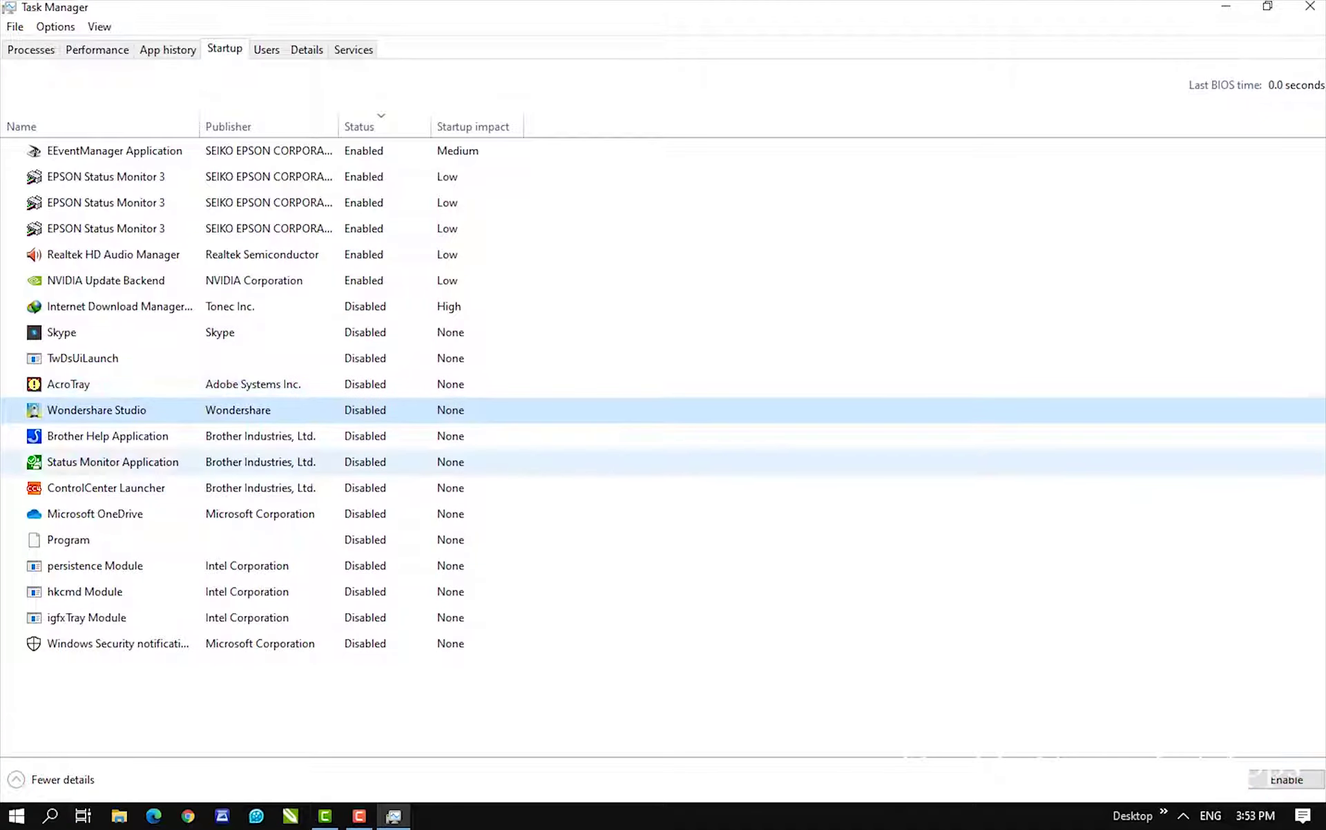
{"action": "left_click", "coordinate": [124, 436]}
{"action": "left_click", "coordinate": [124, 462]}
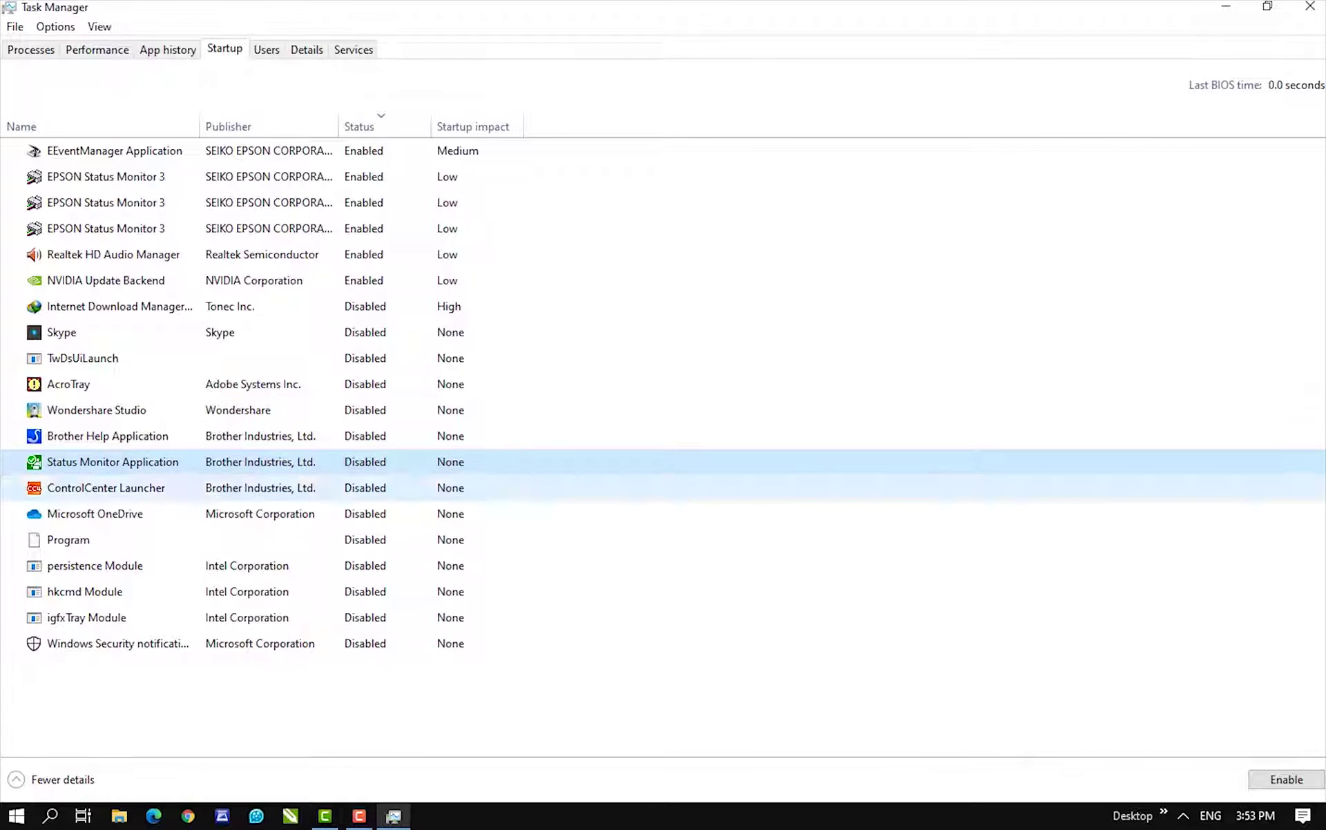
{"action": "left_click", "coordinate": [124, 488]}
{"action": "left_click", "coordinate": [124, 514]}
{"action": "left_click", "coordinate": [125, 540]}
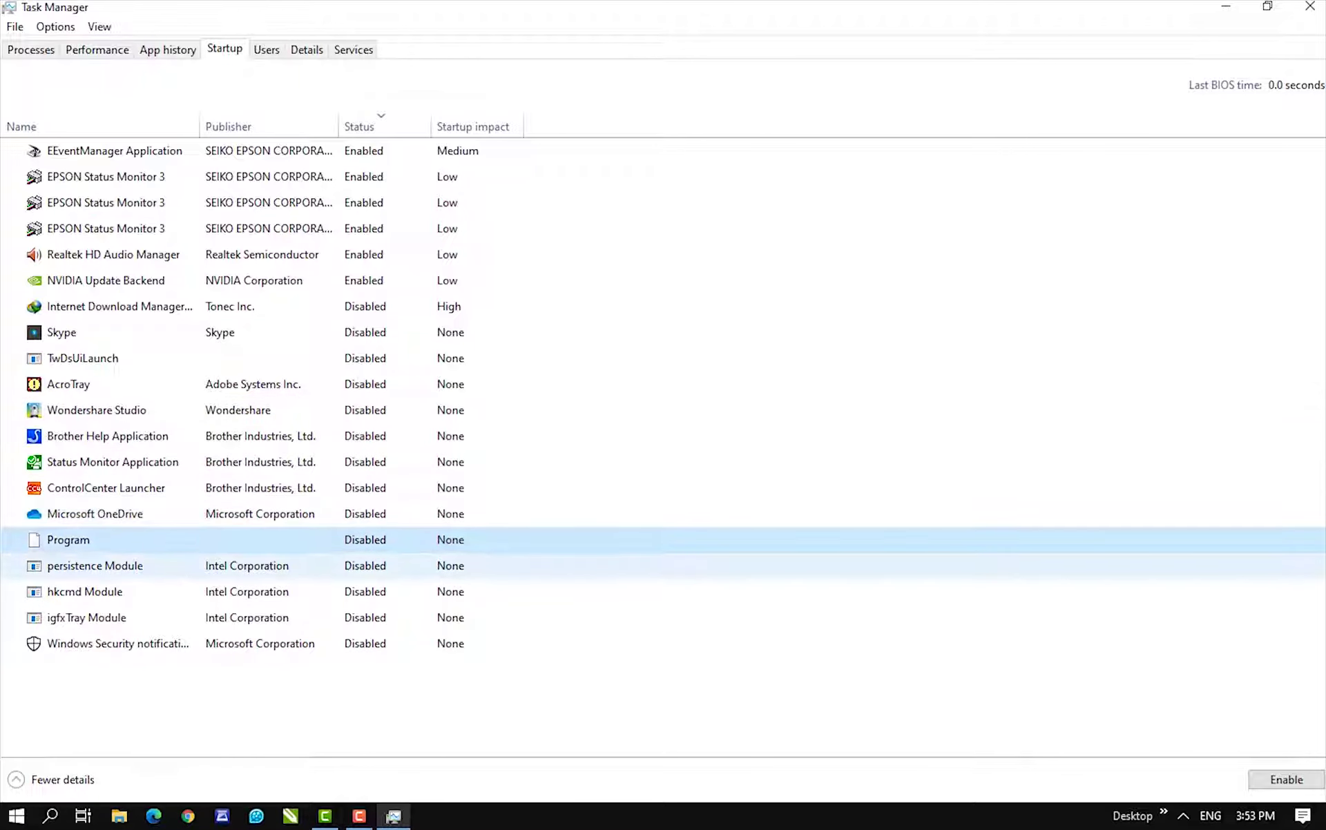
{"action": "left_click", "coordinate": [124, 565]}
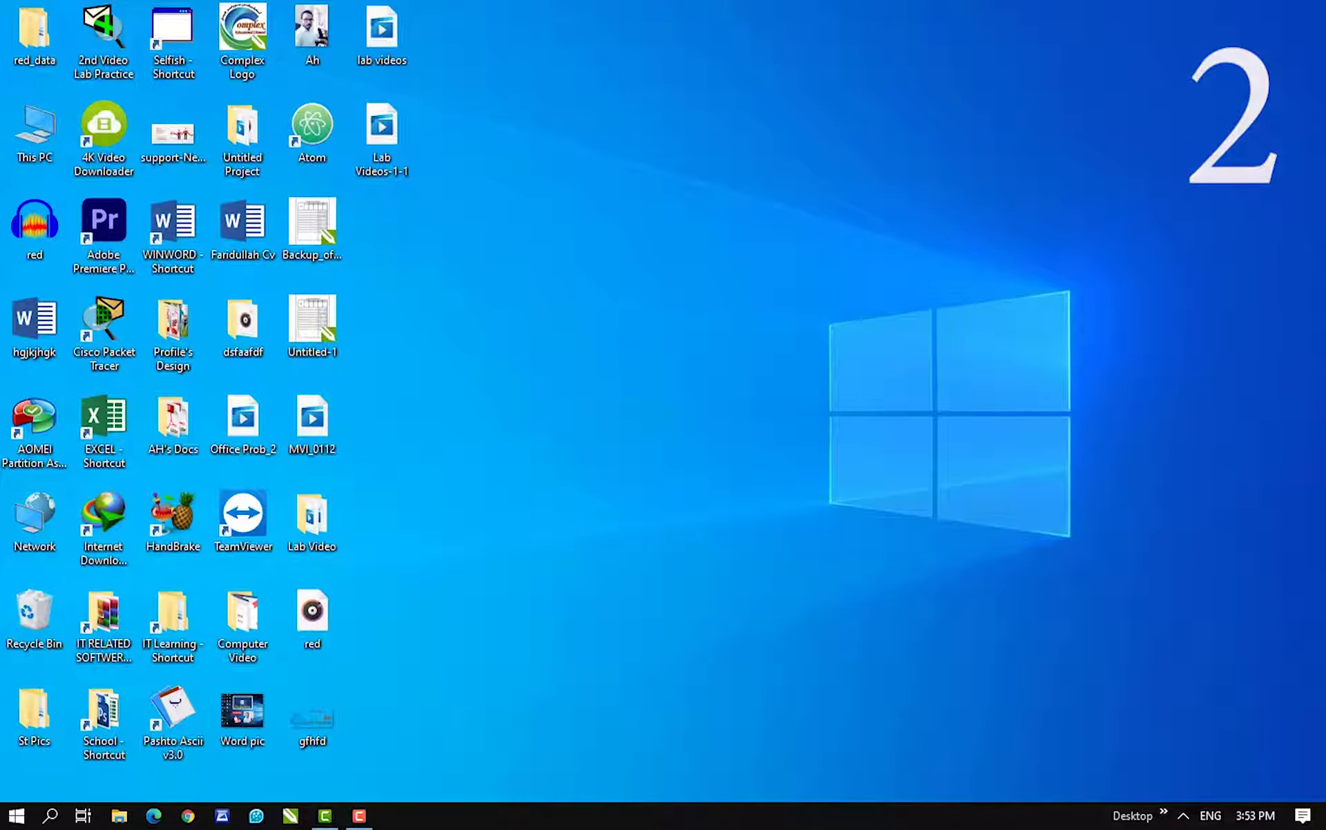
Open the Notifications & actions page of the Windows system settings
{"action": "key", "text": "super"}
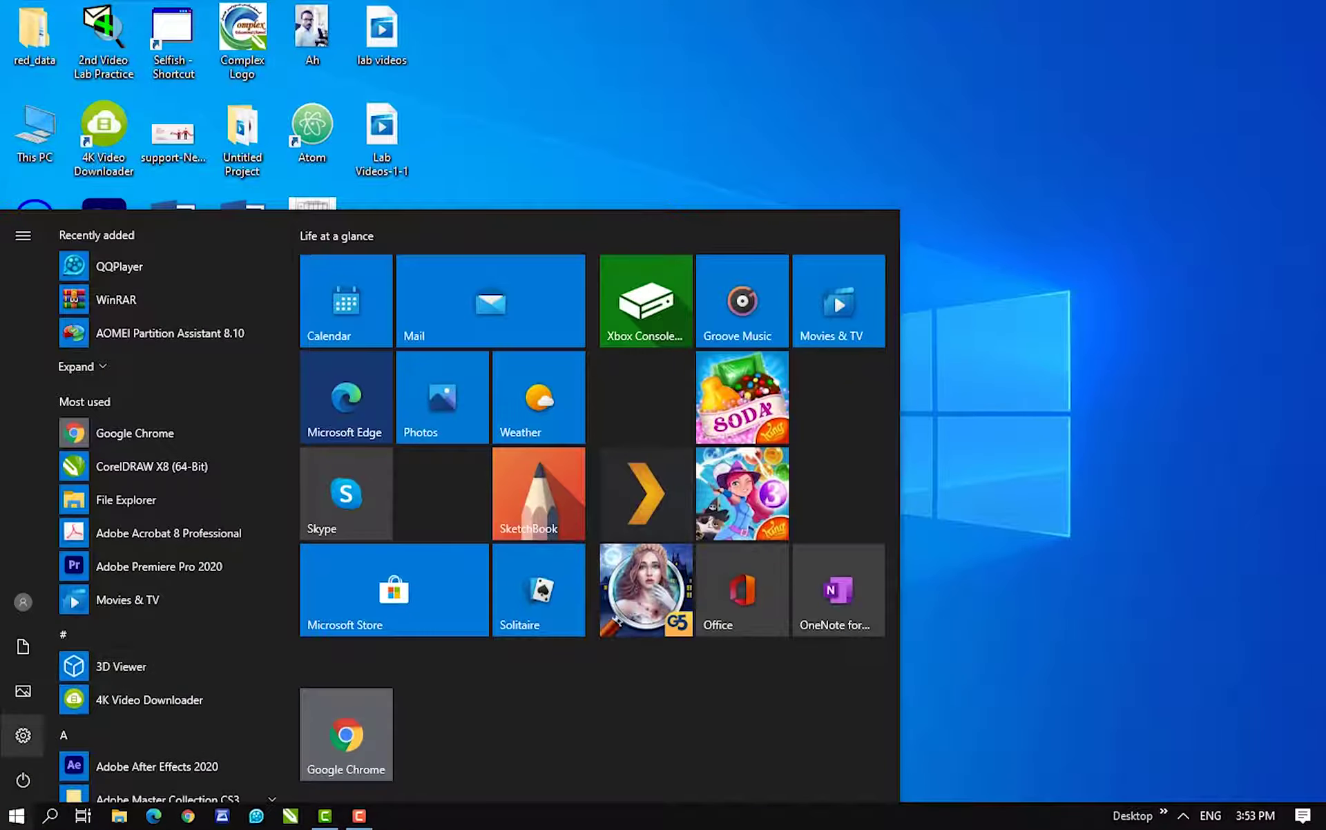
{"action": "left_click", "coordinate": [23, 735]}
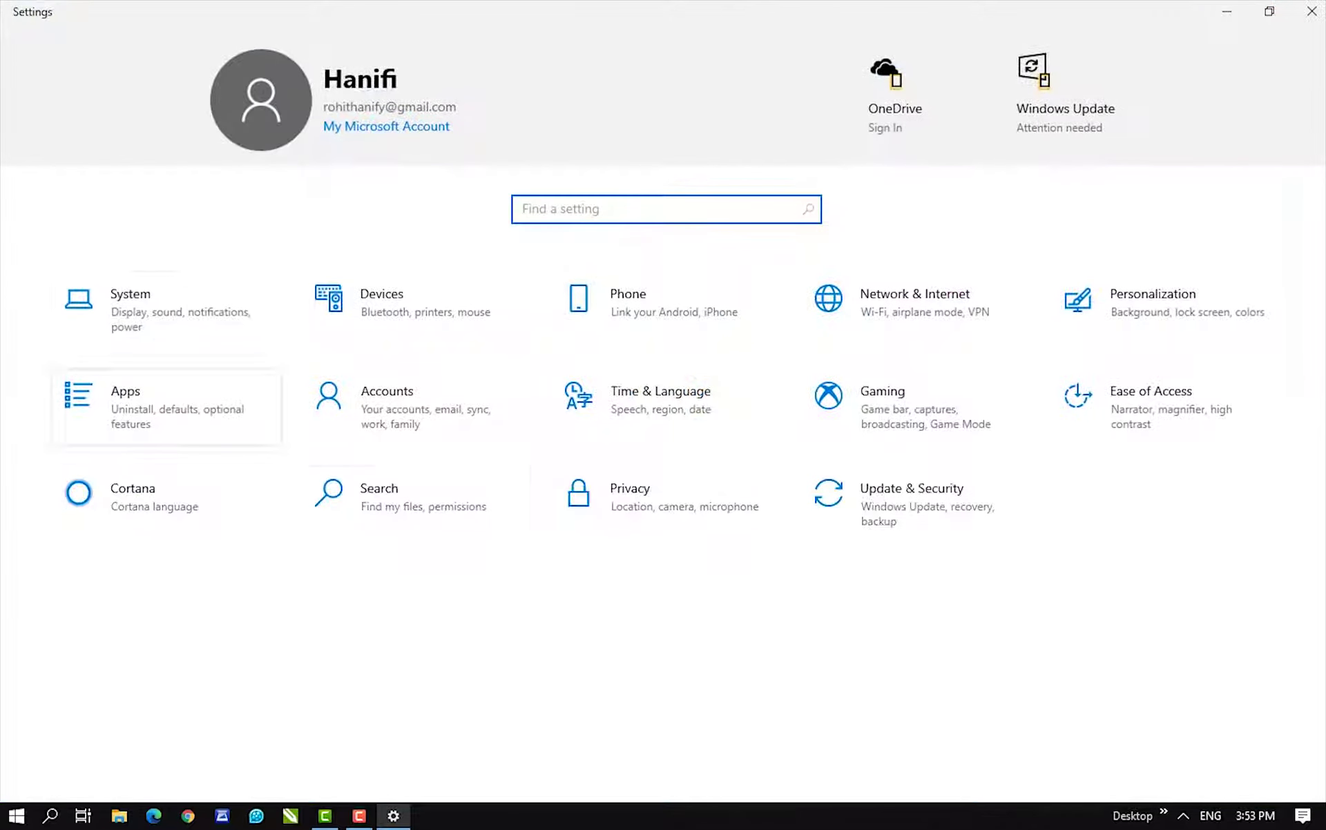
{"action": "left_click", "coordinate": [165, 309]}
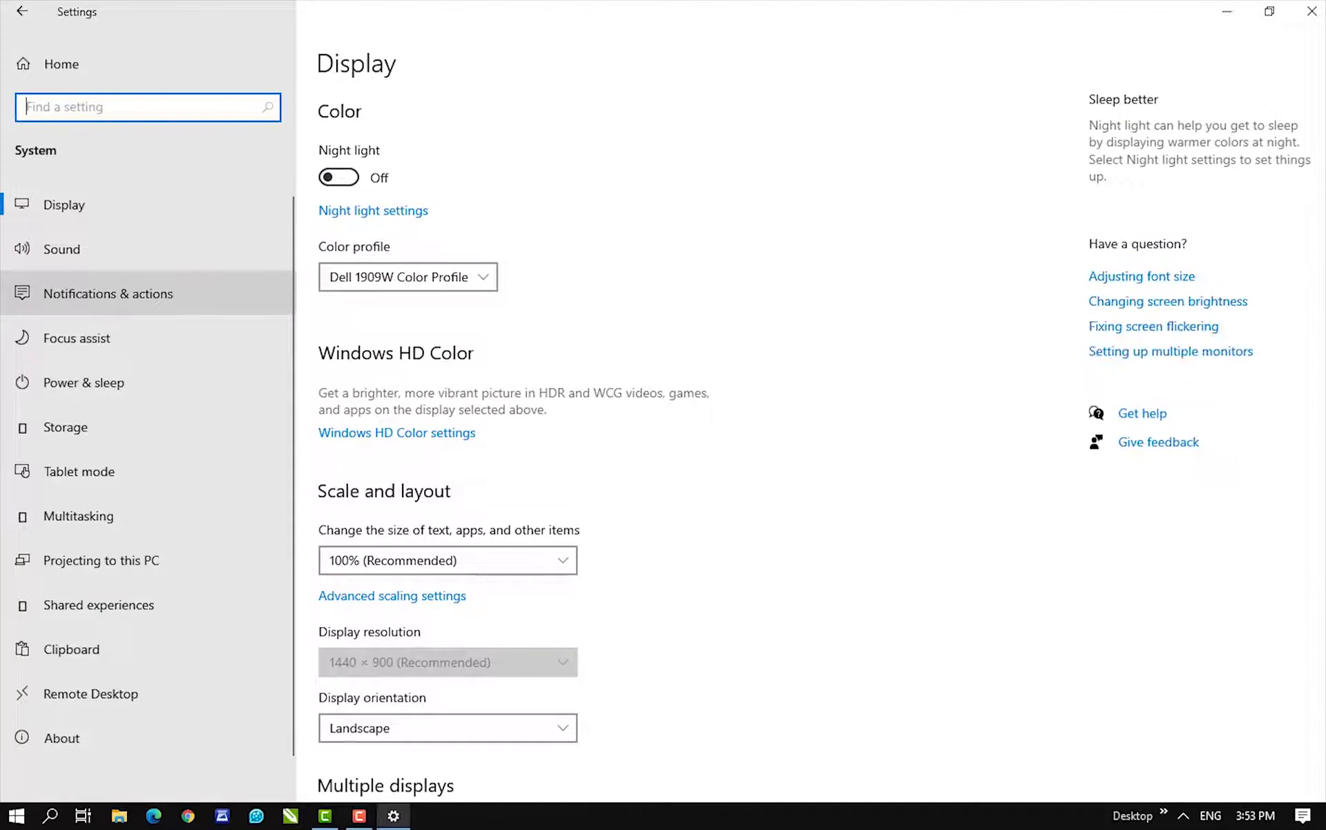
{"action": "left_click", "coordinate": [108, 293]}
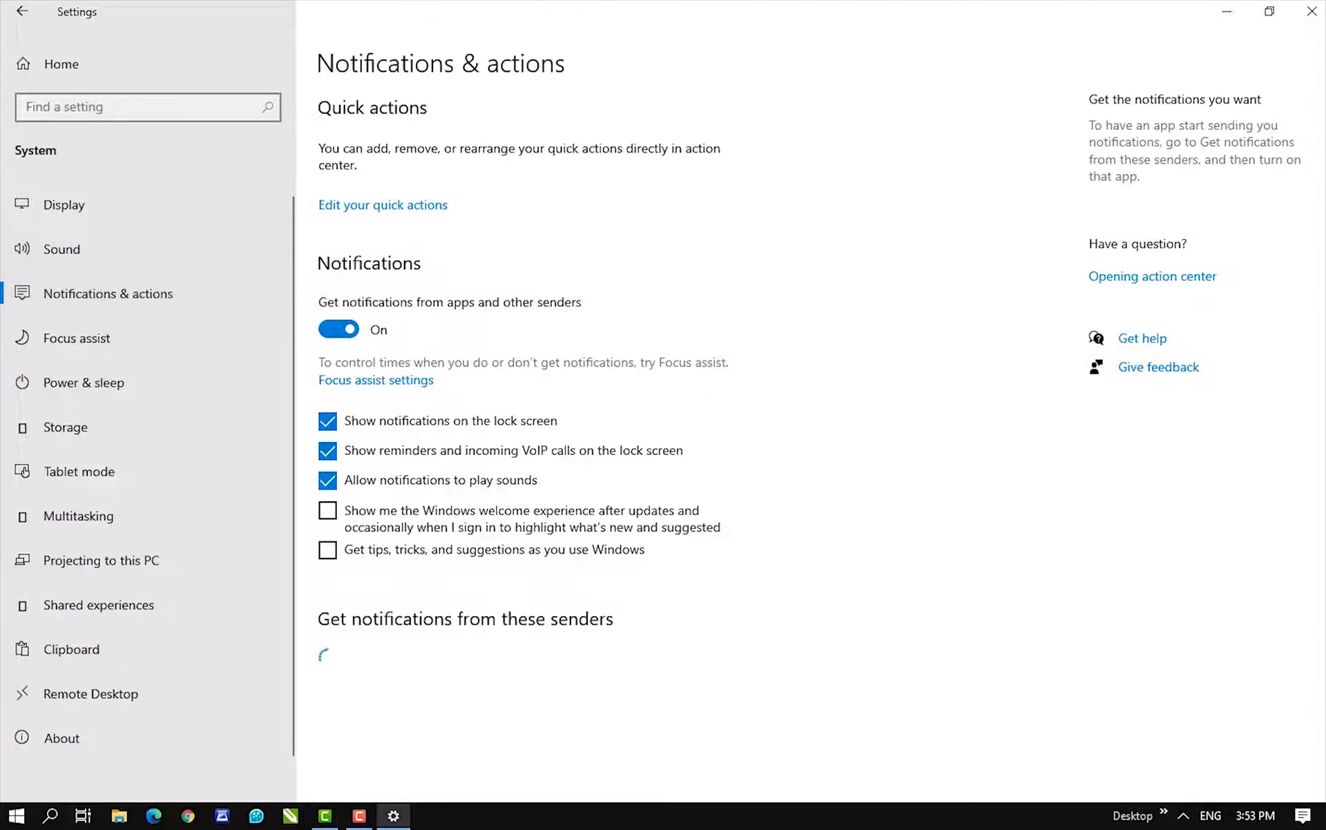
Look through the list of notification senders and turn off notifications from apps and other senders
{"action": "scroll", "coordinate": [525, 370], "scroll_direction": "down", "scroll_amount": 5}
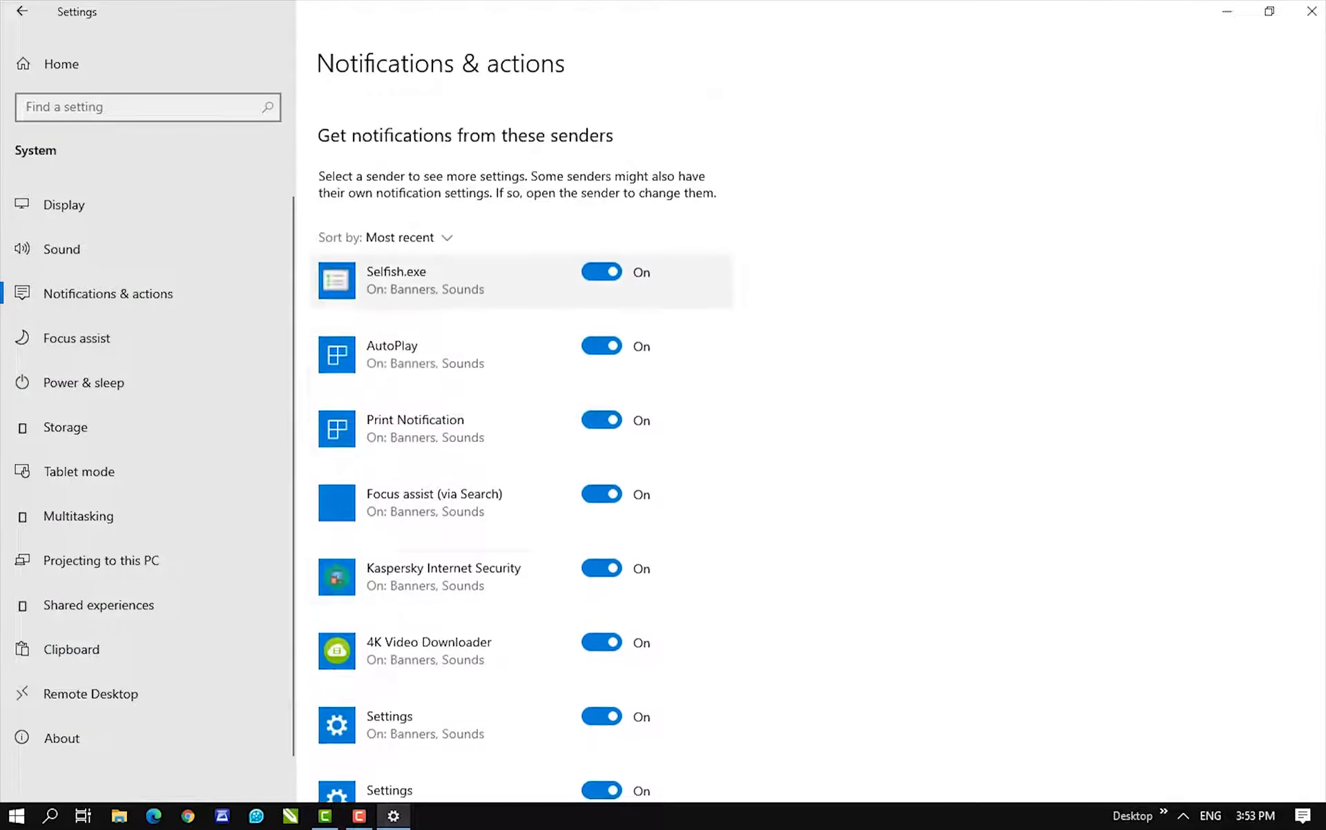
{"action": "scroll", "coordinate": [524, 504], "scroll_direction": "down", "scroll_amount": 5}
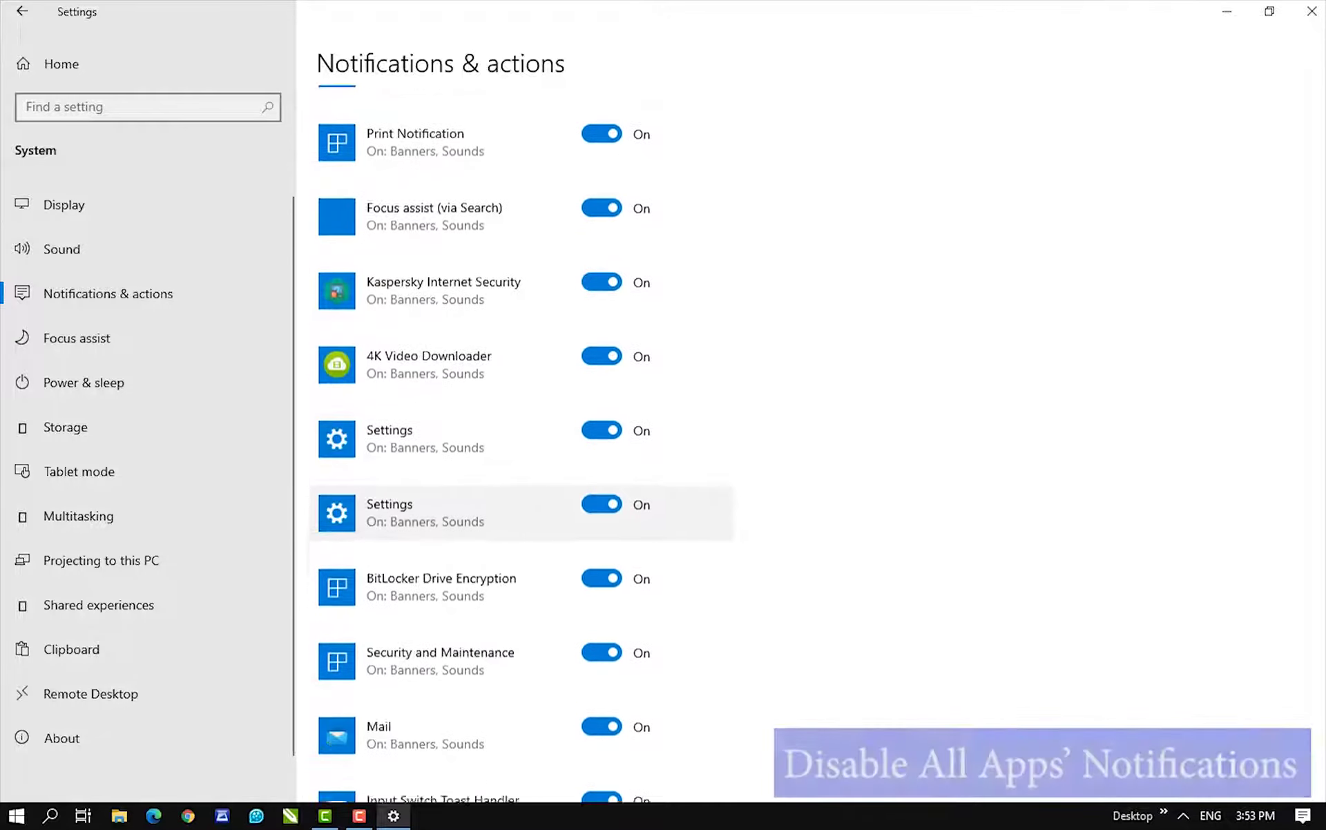
{"action": "scroll", "coordinate": [525, 415], "scroll_direction": "down", "scroll_amount": 4}
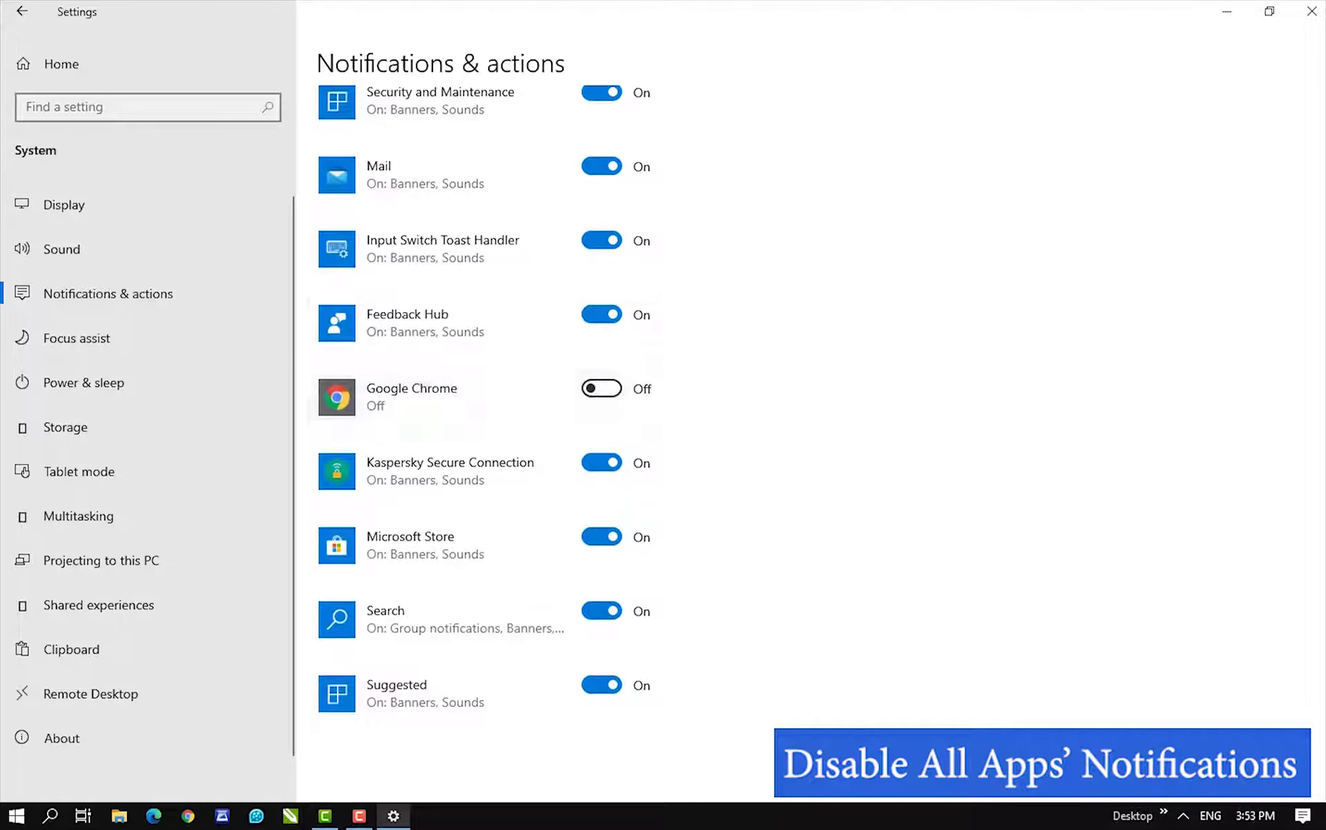
{"action": "scroll", "coordinate": [525, 414], "scroll_direction": "up", "scroll_amount": 7}
{"action": "scroll", "coordinate": [524, 424], "scroll_direction": "up", "scroll_amount": 8}
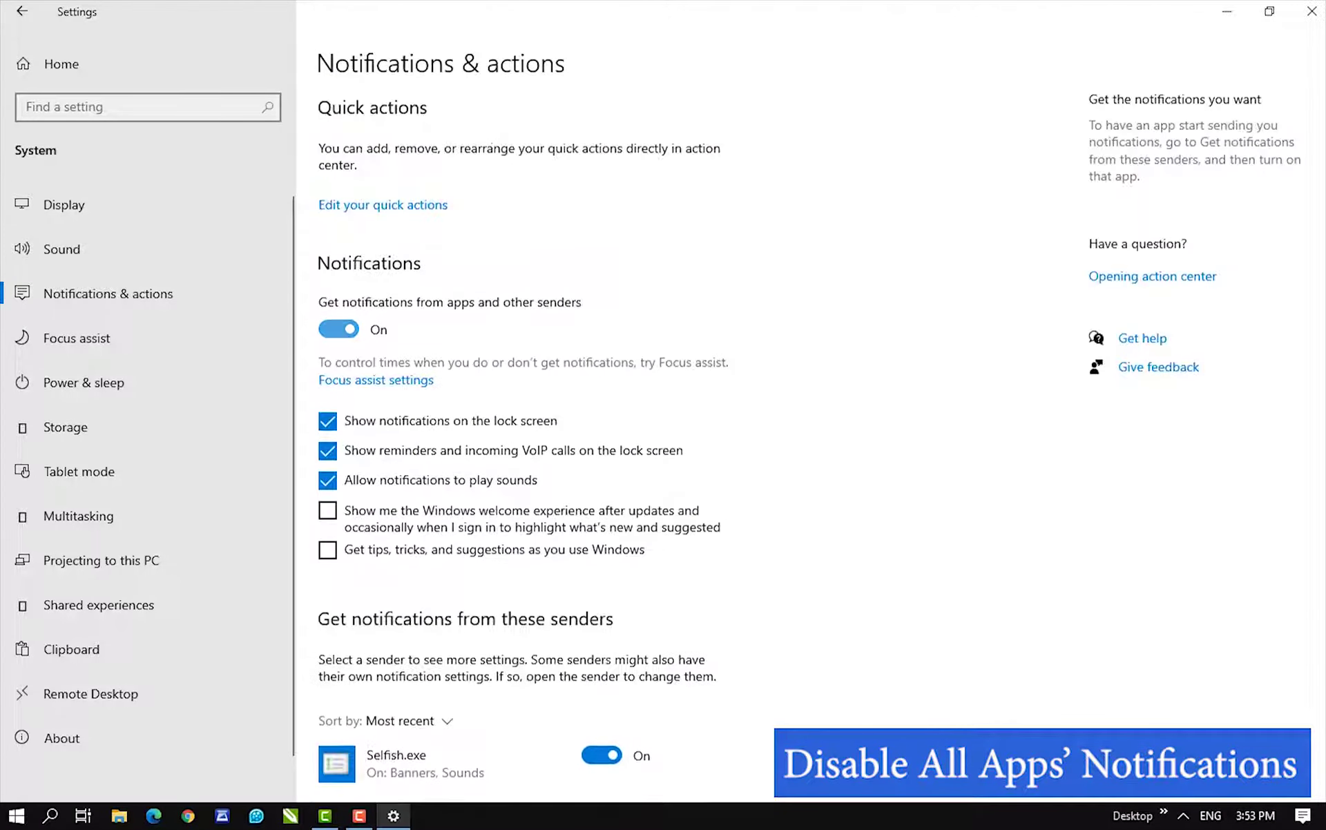
{"action": "left_click", "coordinate": [339, 329]}
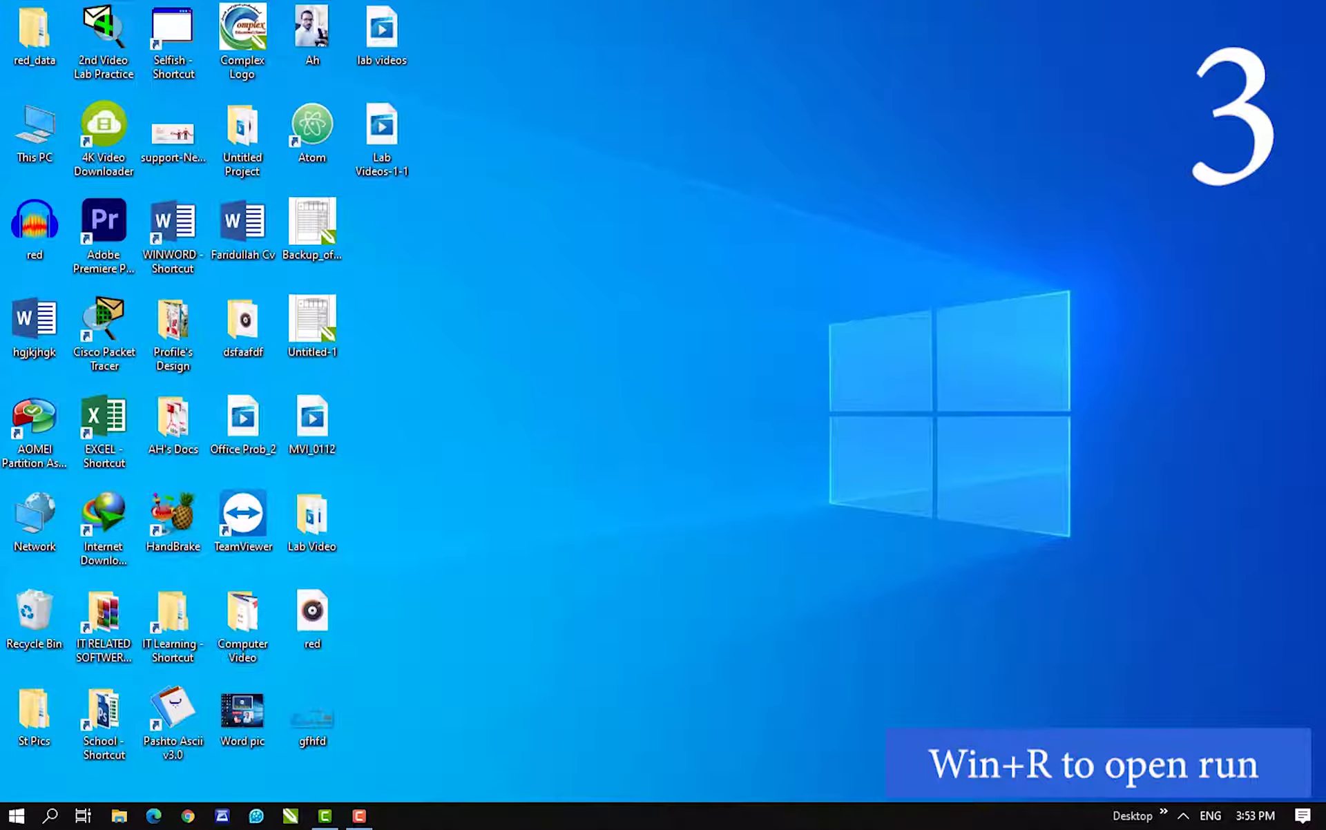
Open the Windows Temp folder by running the command temp, and maximize its window
{"action": "key", "text": "super+r"}
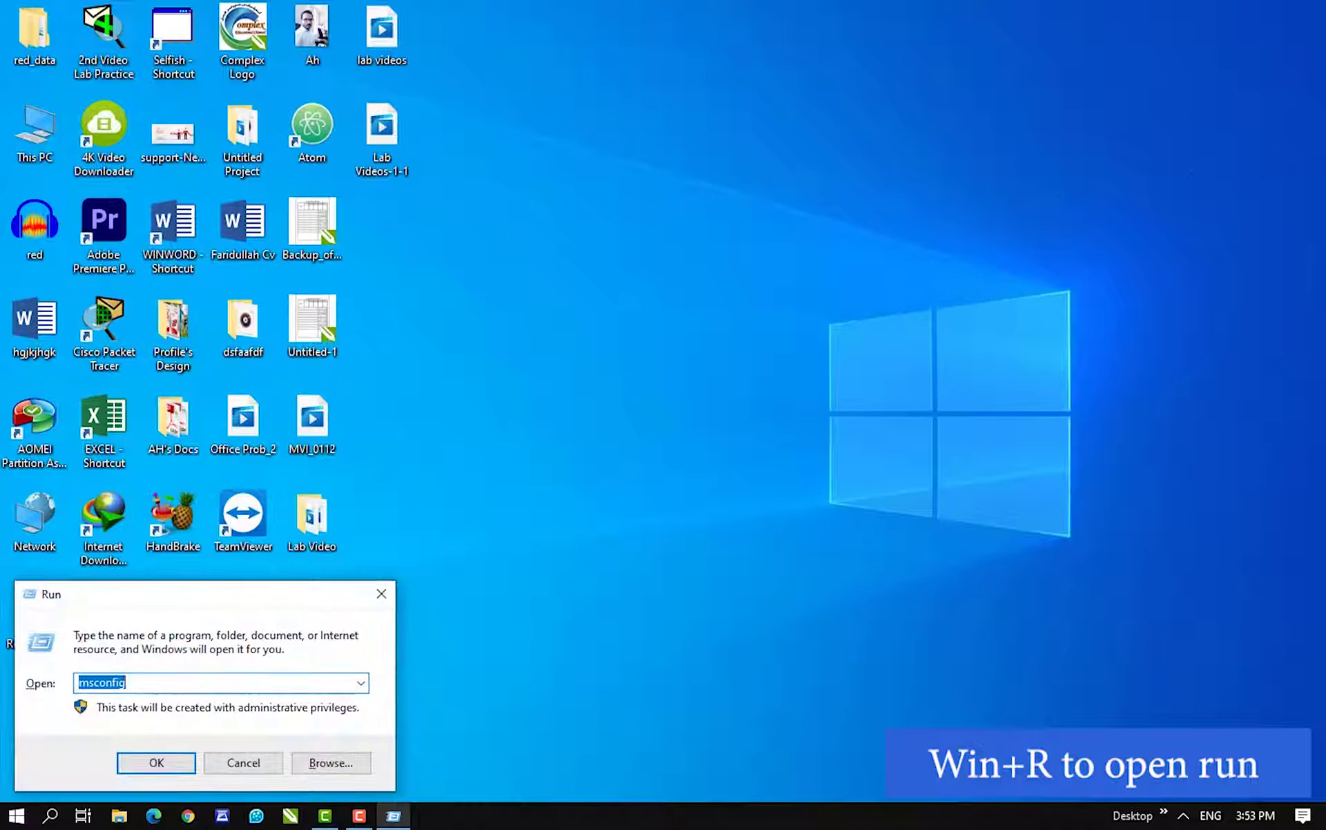
{"action": "type", "text": "temp"}
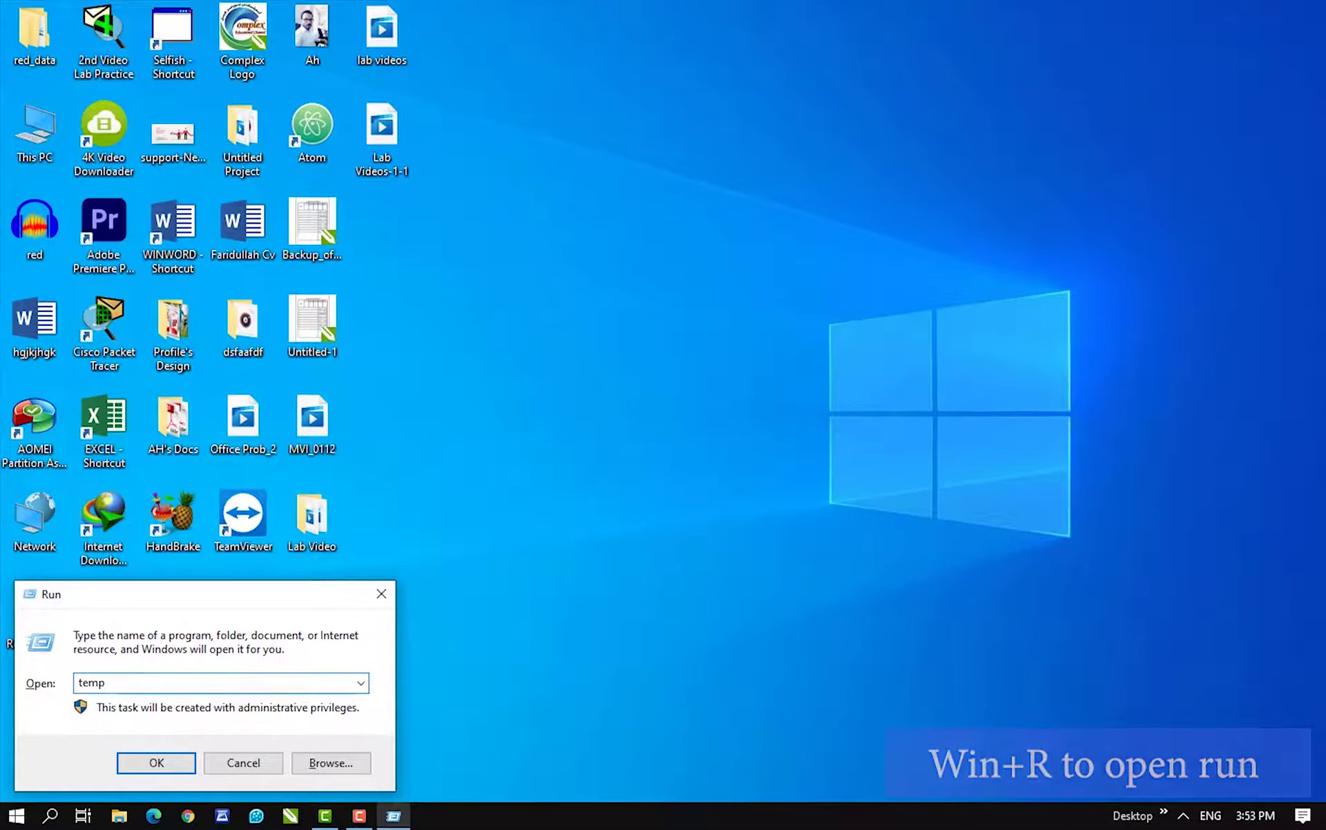
{"action": "key", "text": "Return"}
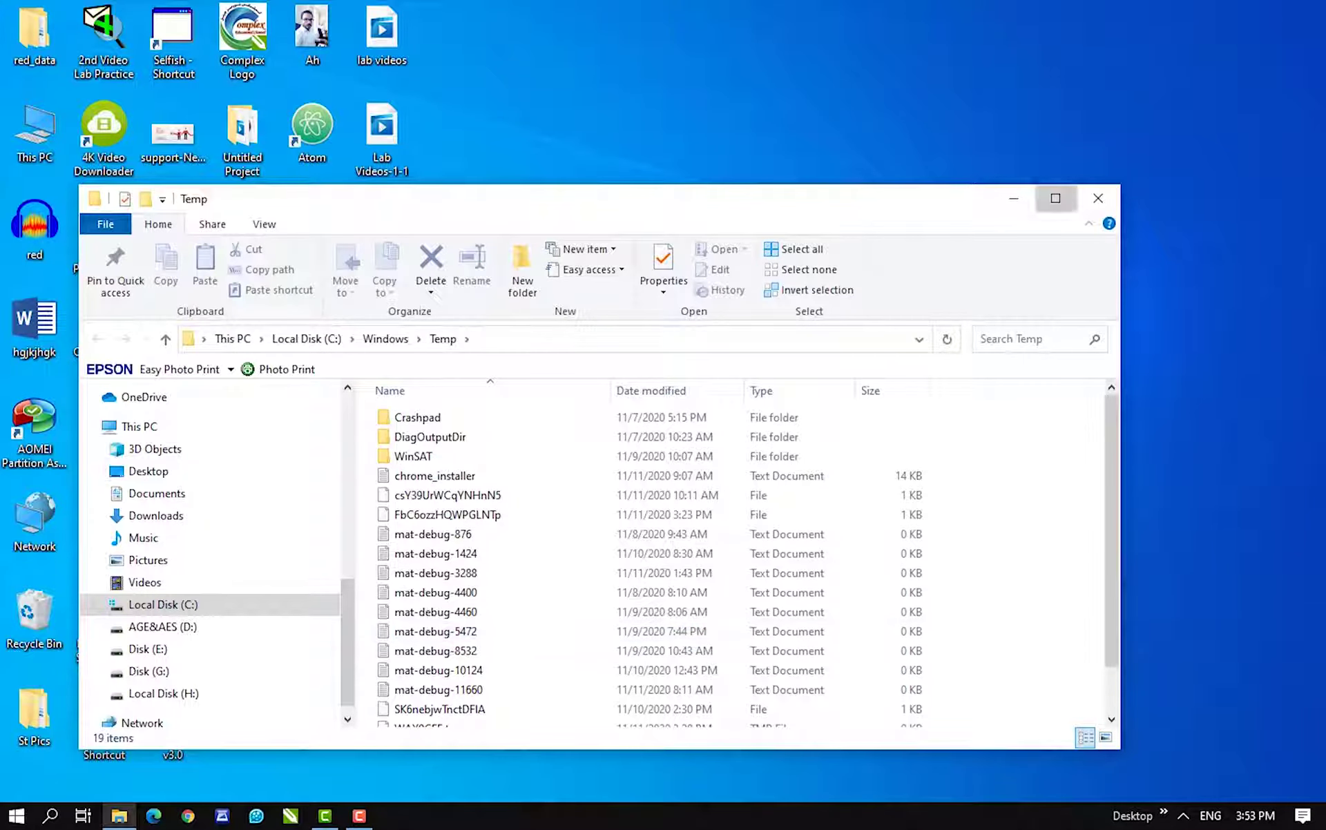
{"action": "left_click", "coordinate": [1056, 198]}
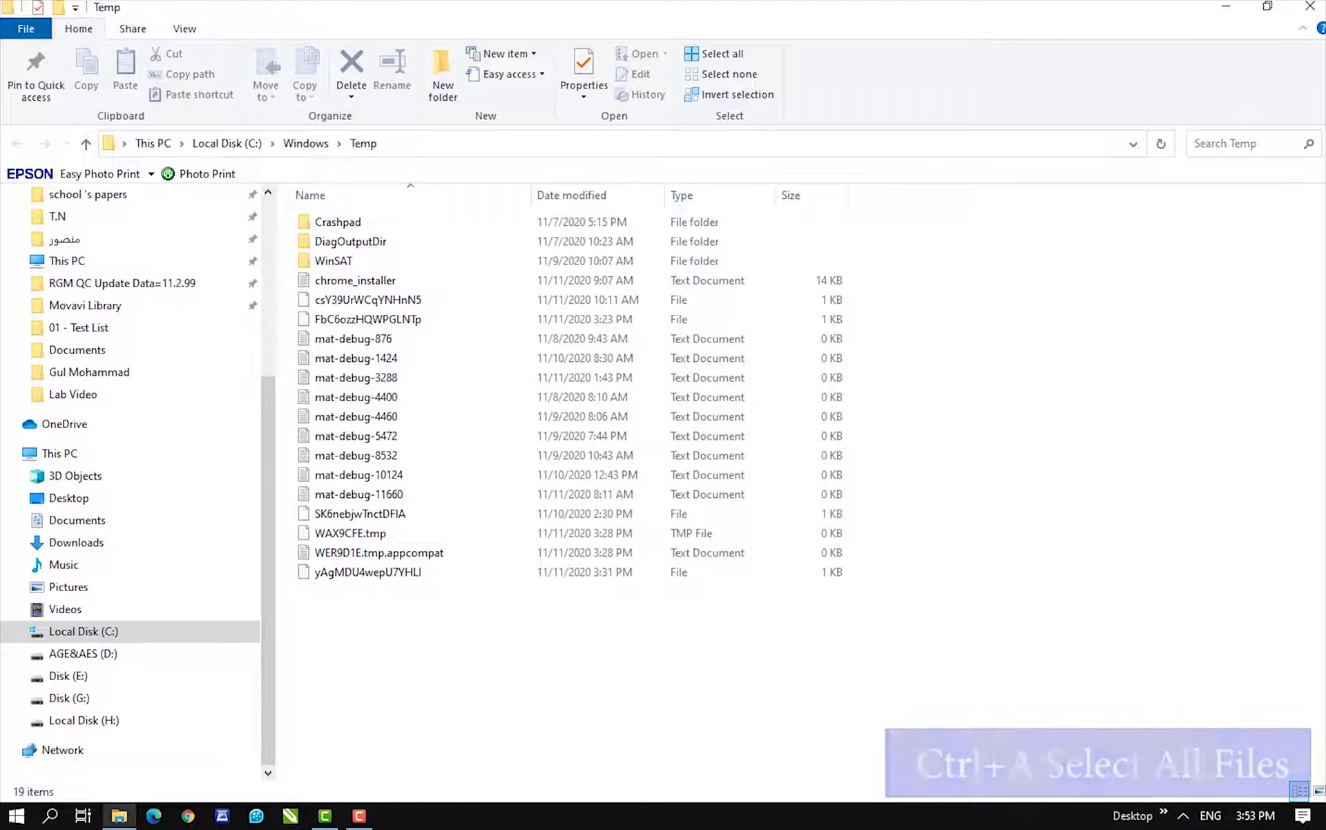
Permanently delete all files and folders in the Windows Temp folder
{"action": "key", "text": "ctrl+a"}
{"action": "key", "text": "shift+Delete"}
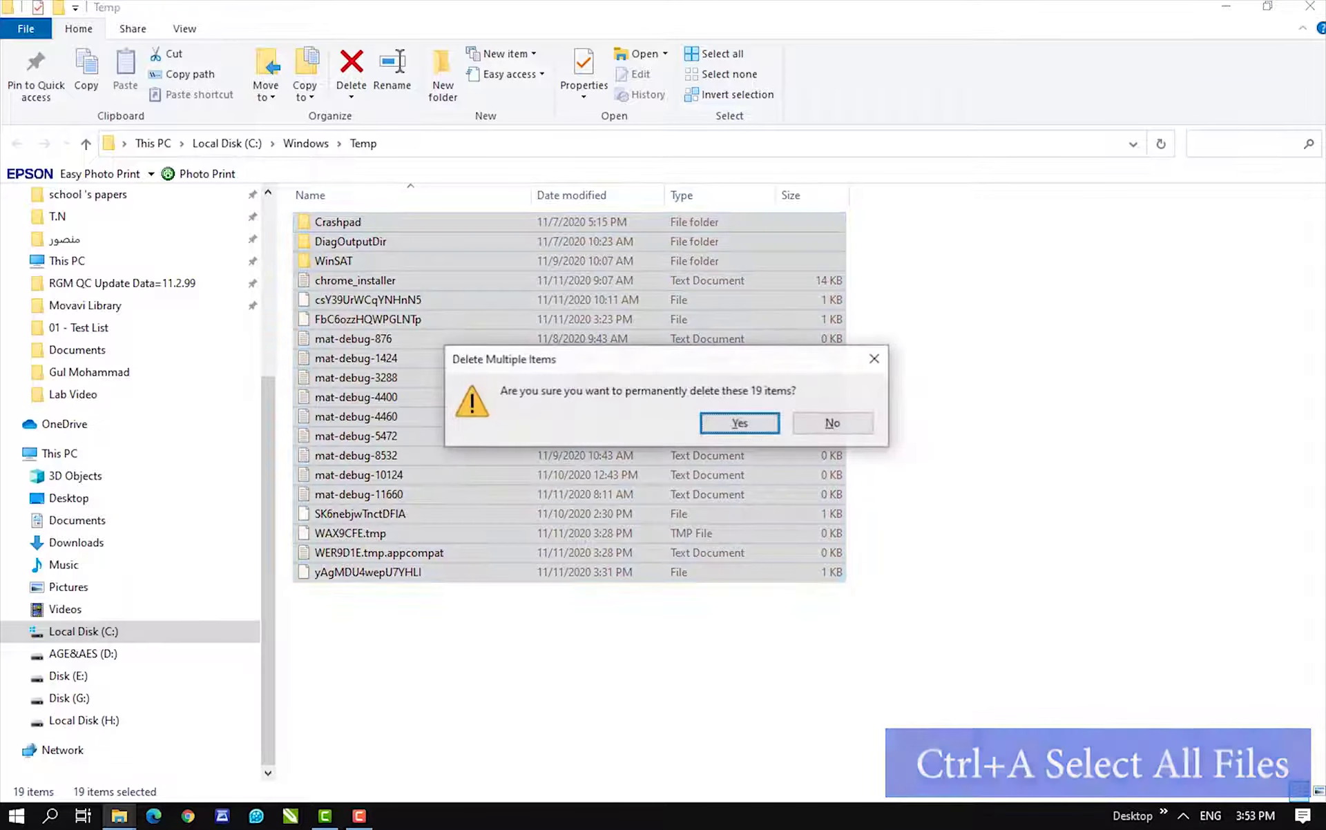
{"action": "key", "text": "Return"}
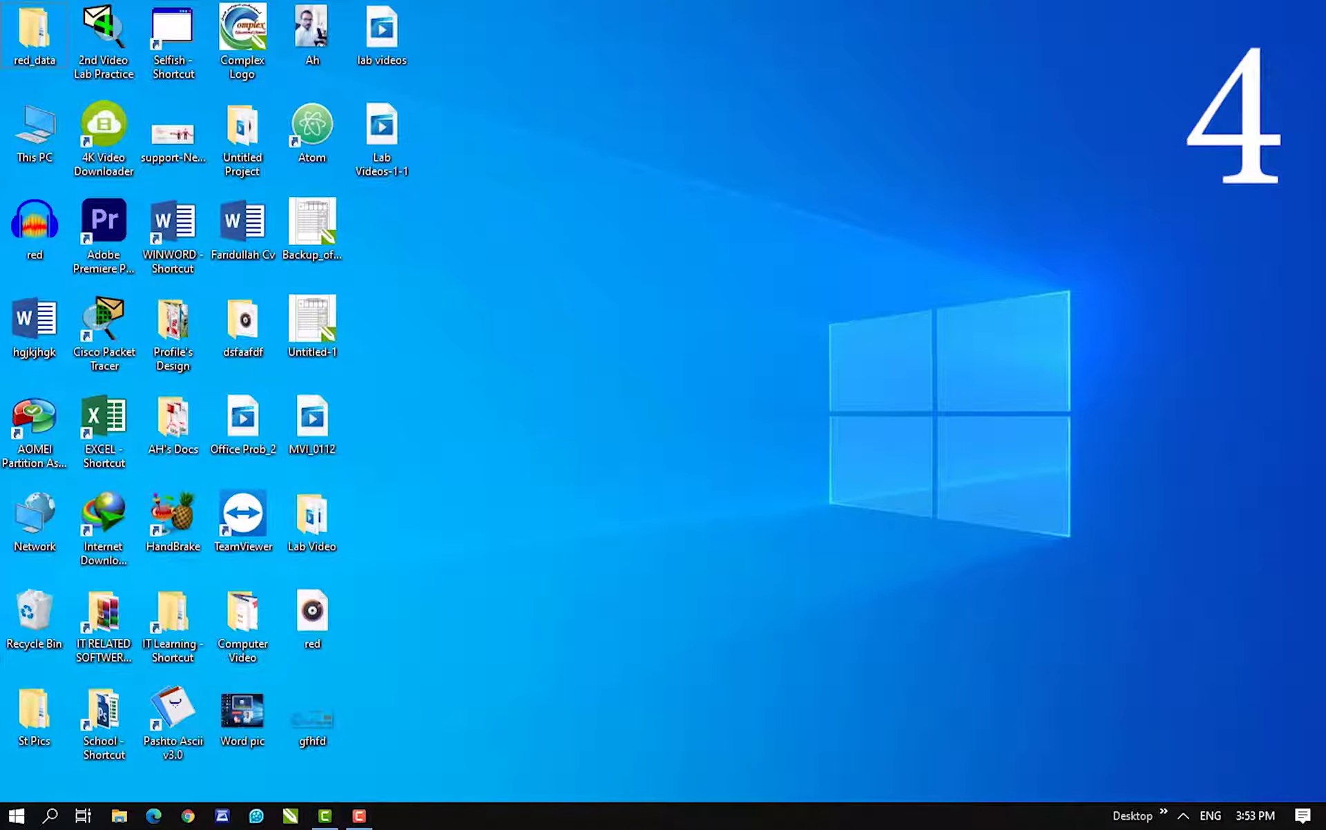
Open the user account's local Temp folder by running the command %temp%
{"action": "key", "text": "super+r"}
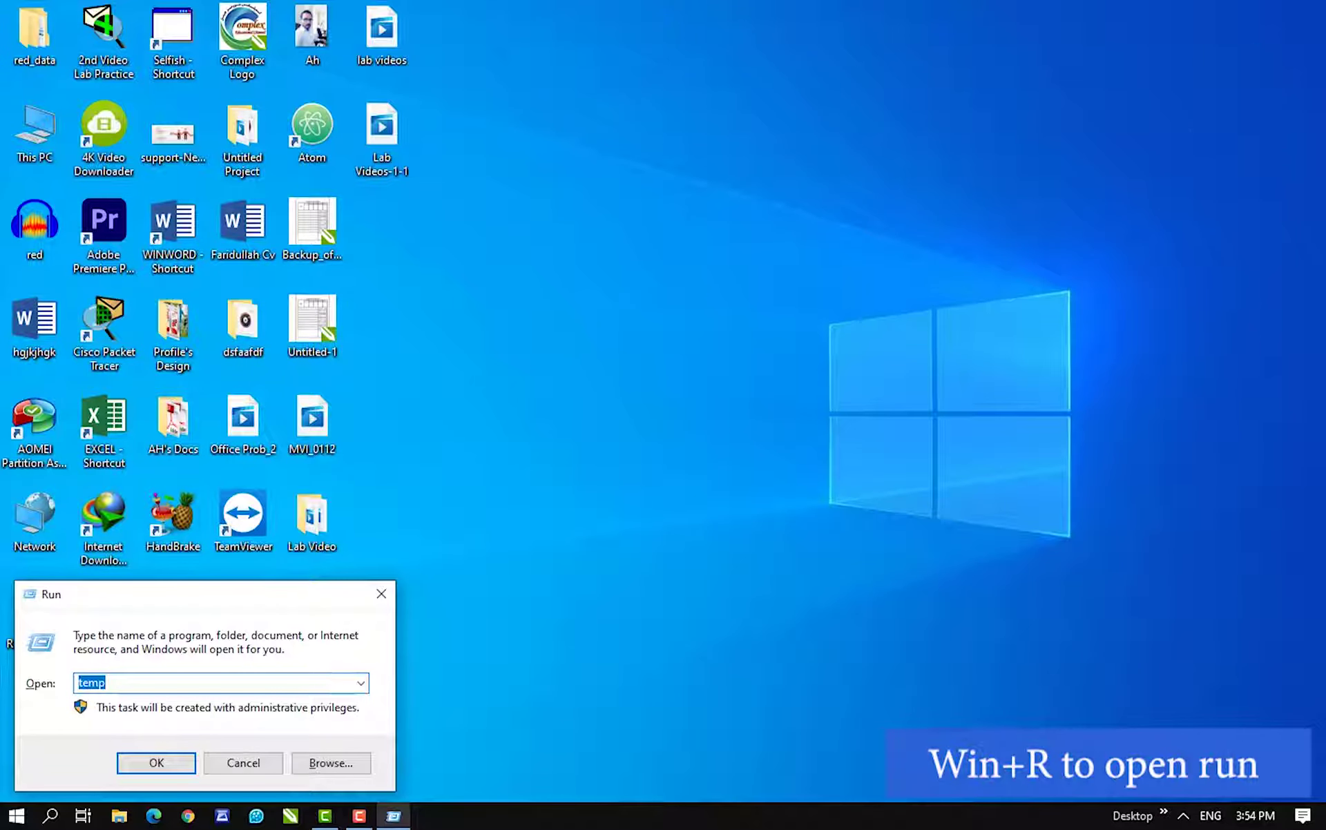
{"action": "type", "text": "%t"}
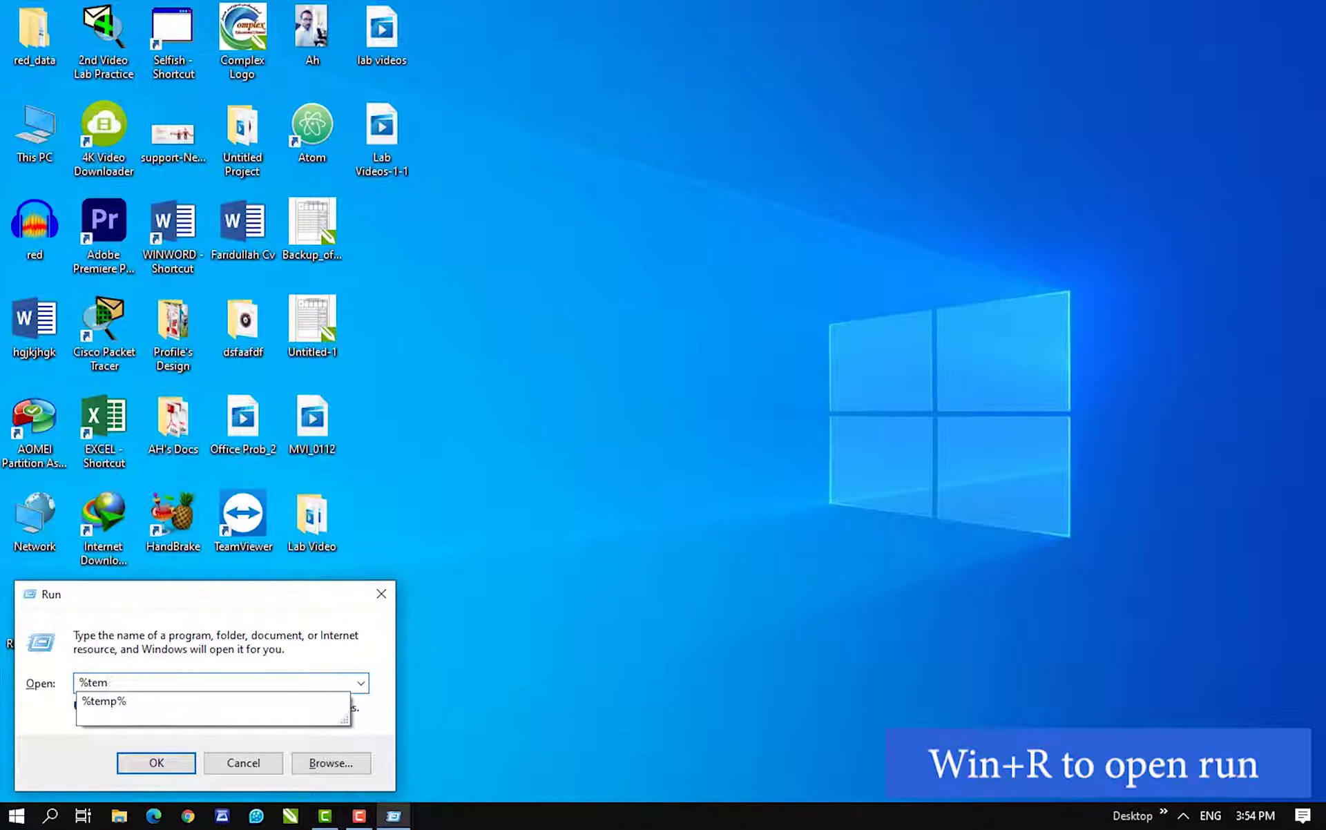
{"action": "type", "text": "emp%"}
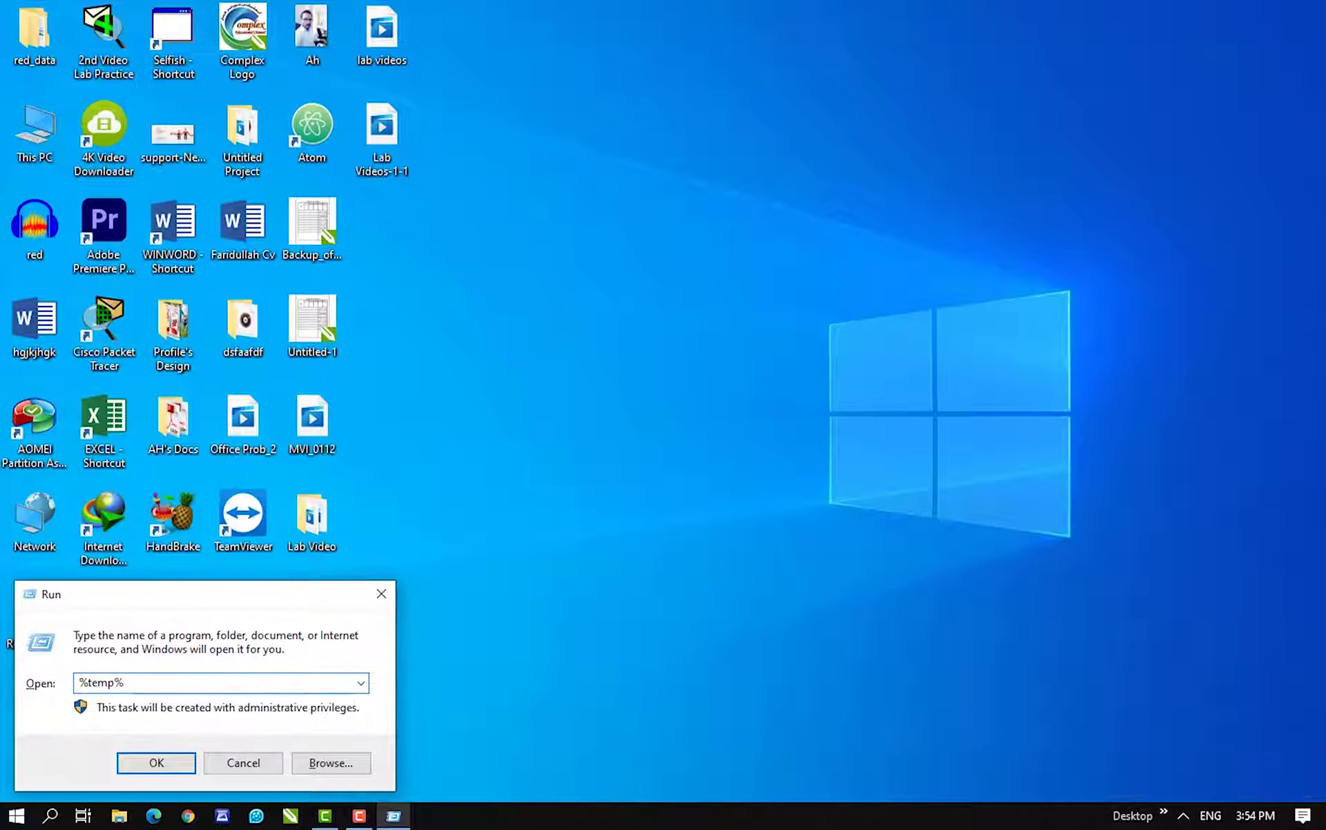
{"action": "key", "text": "Return"}
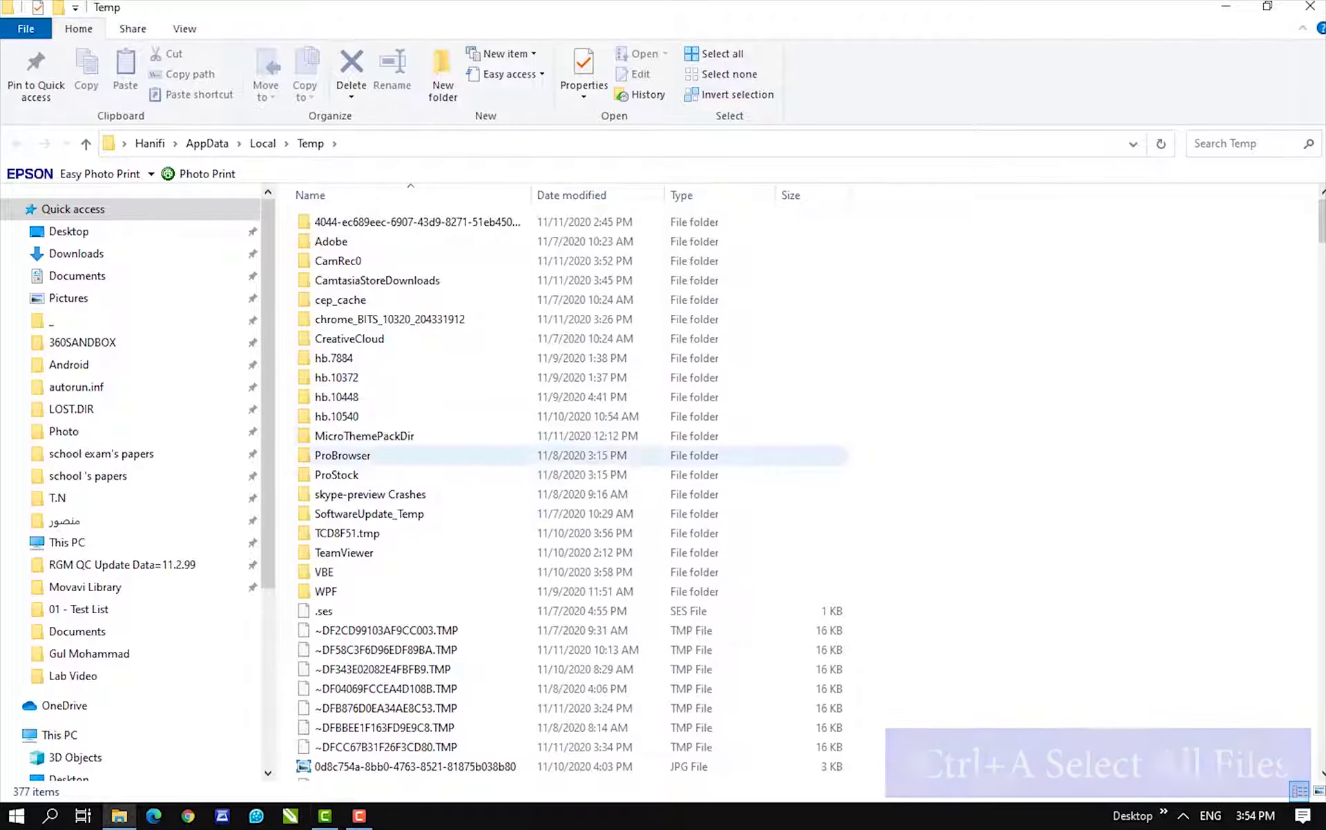
Permanently delete everything in the user's Temp folder, skipping all items in use, and close the folder window
{"action": "key", "text": "ctrl+a"}
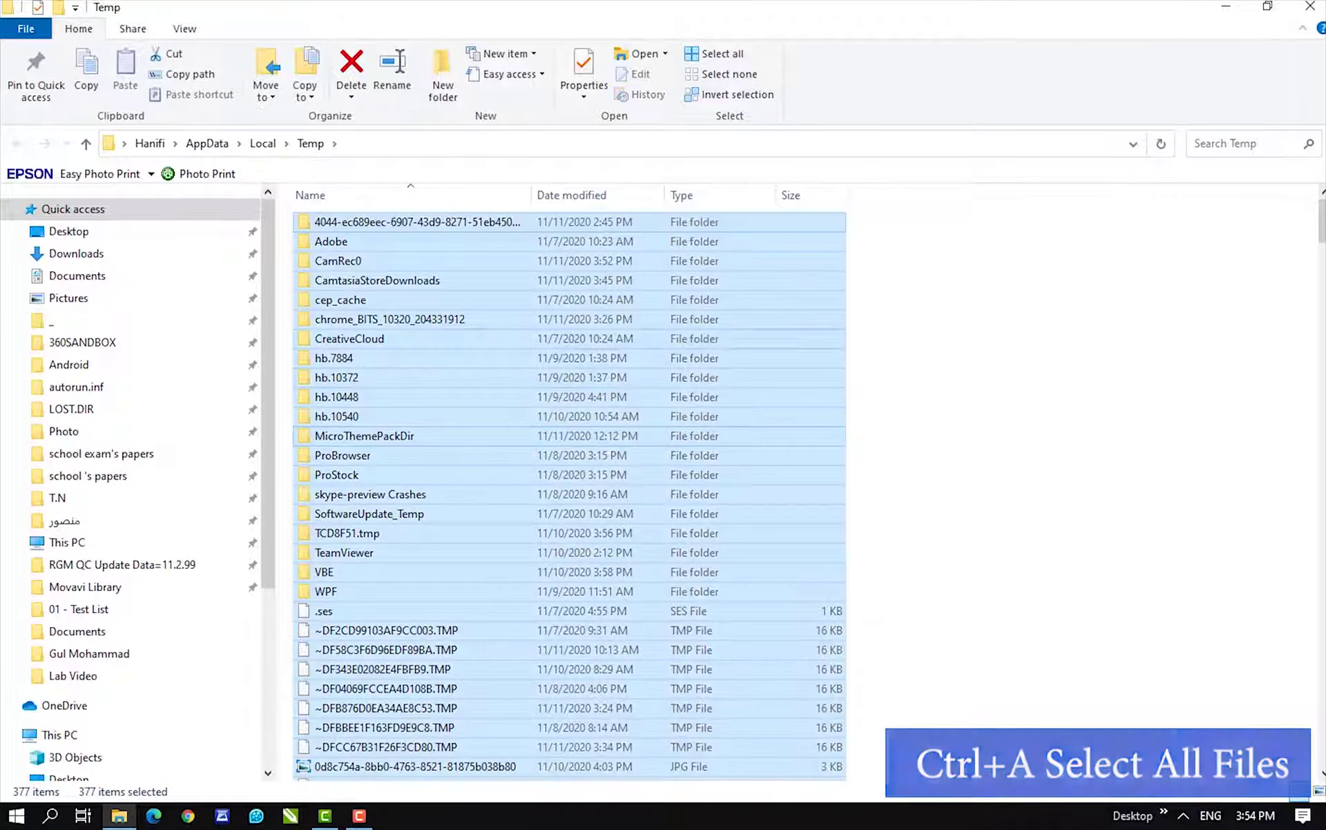
{"action": "key", "text": "shift+Delete"}
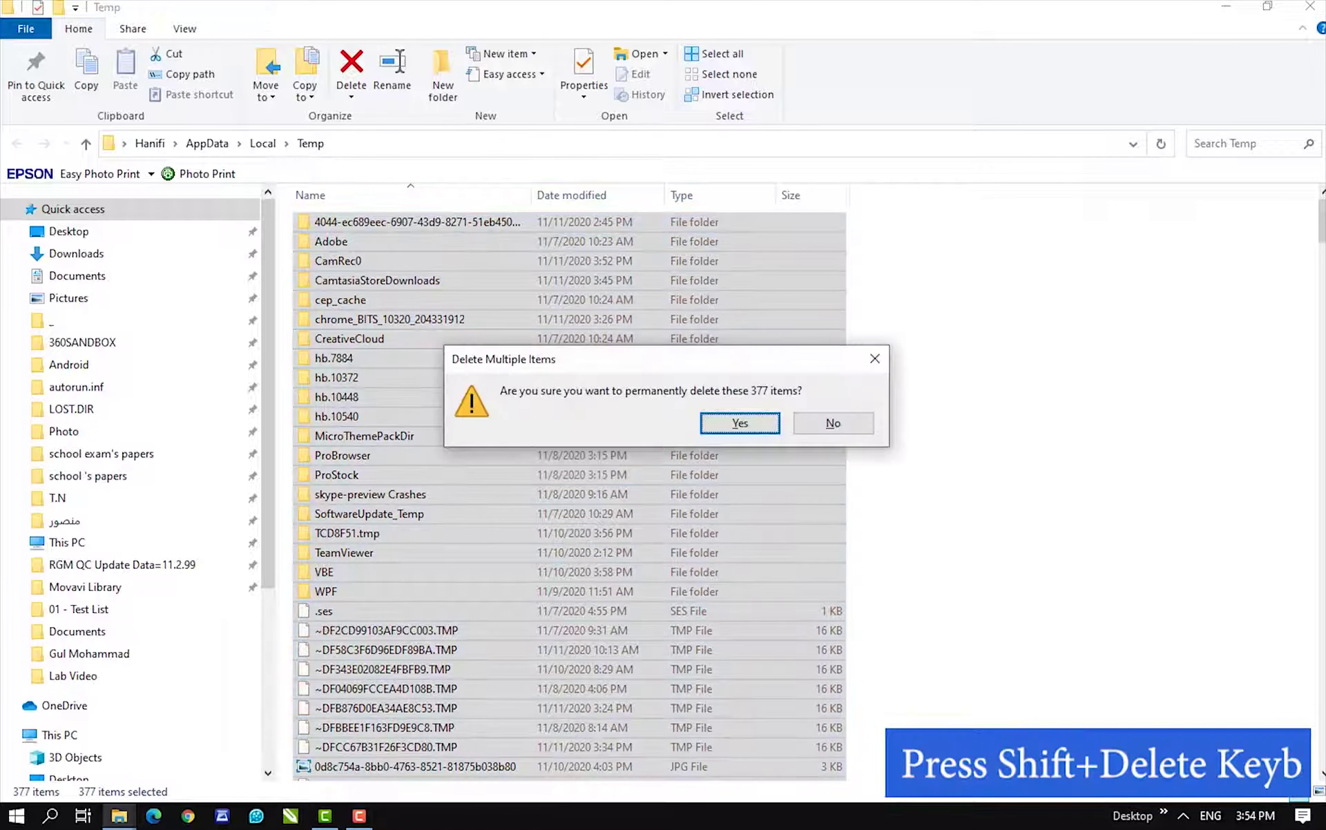
{"action": "key", "text": "Return"}
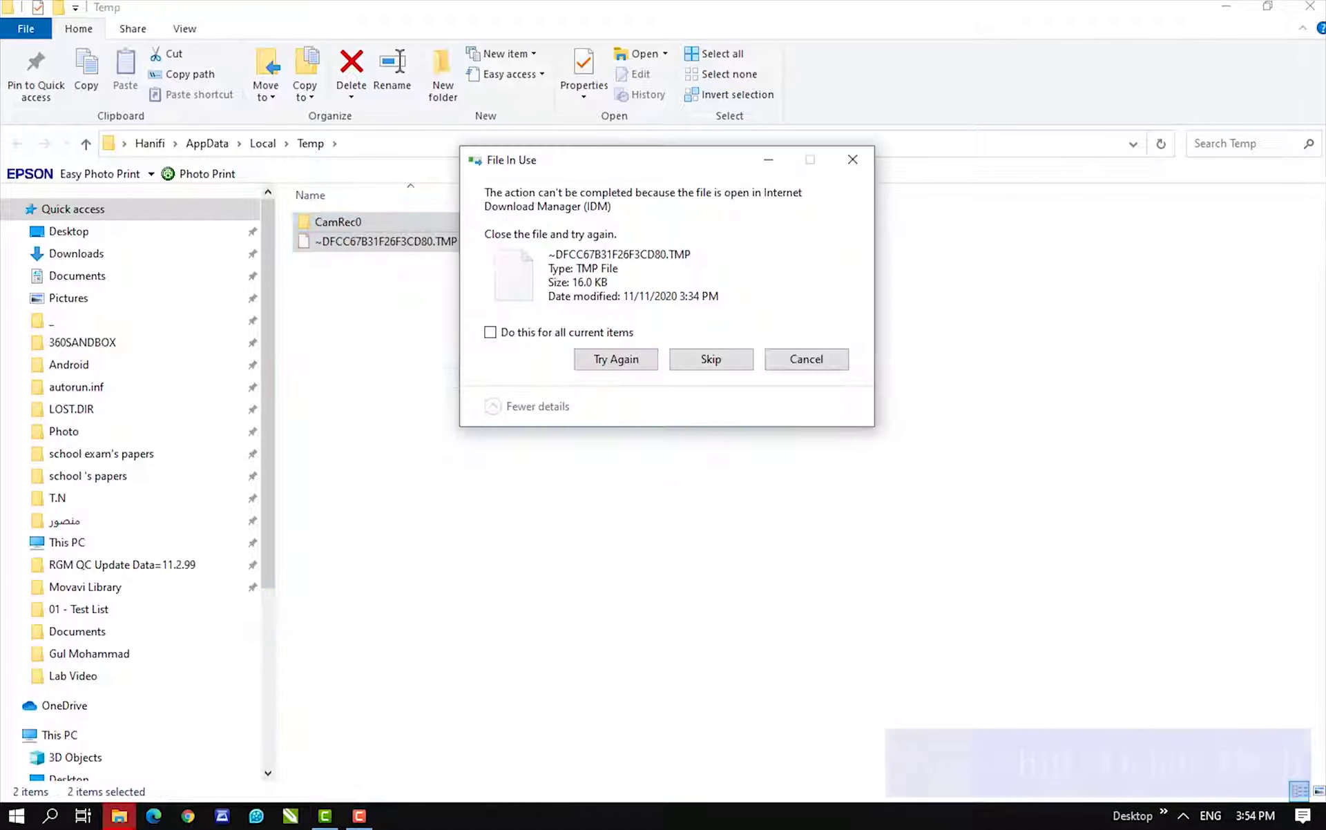
{"action": "key", "text": "alt+a"}
{"action": "key", "text": "Return"}
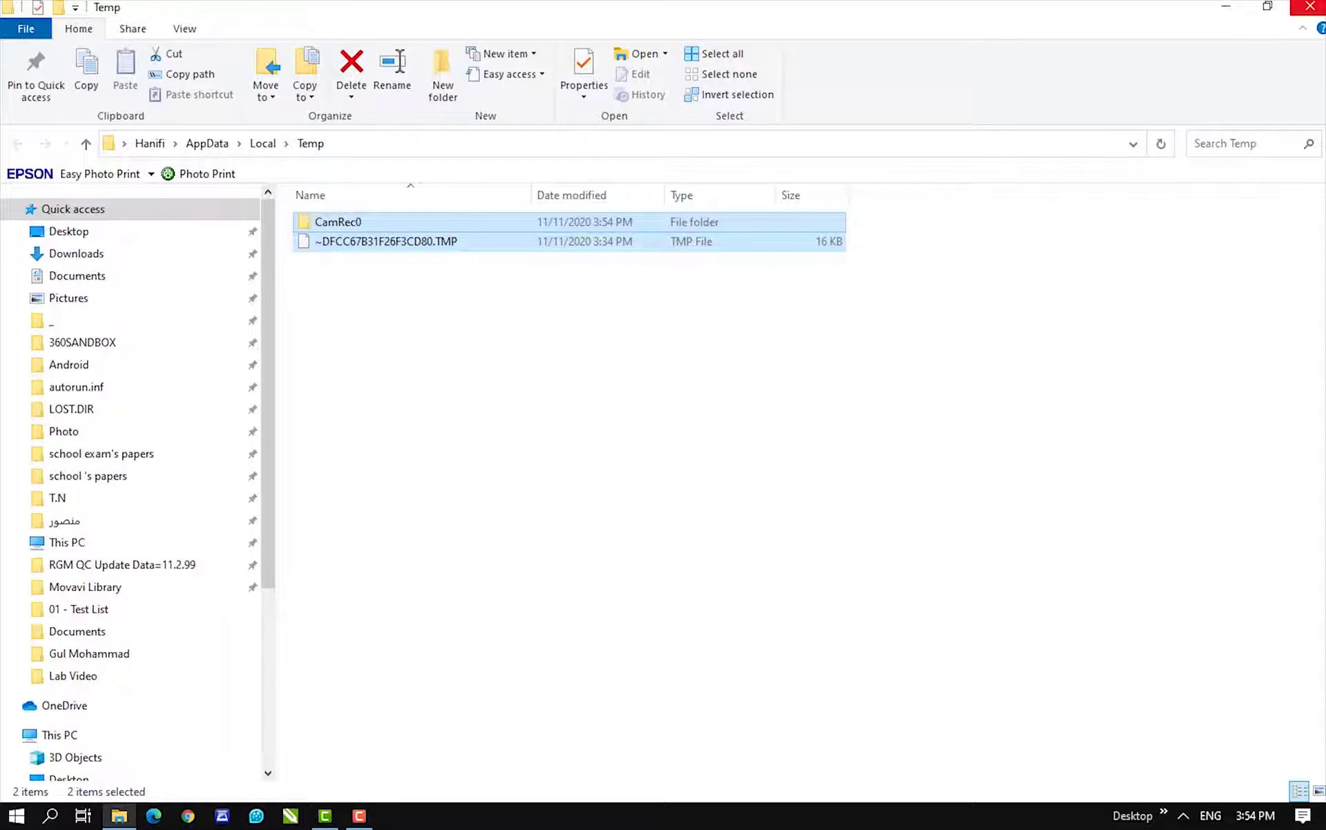
{"action": "left_click", "coordinate": [1310, 7]}
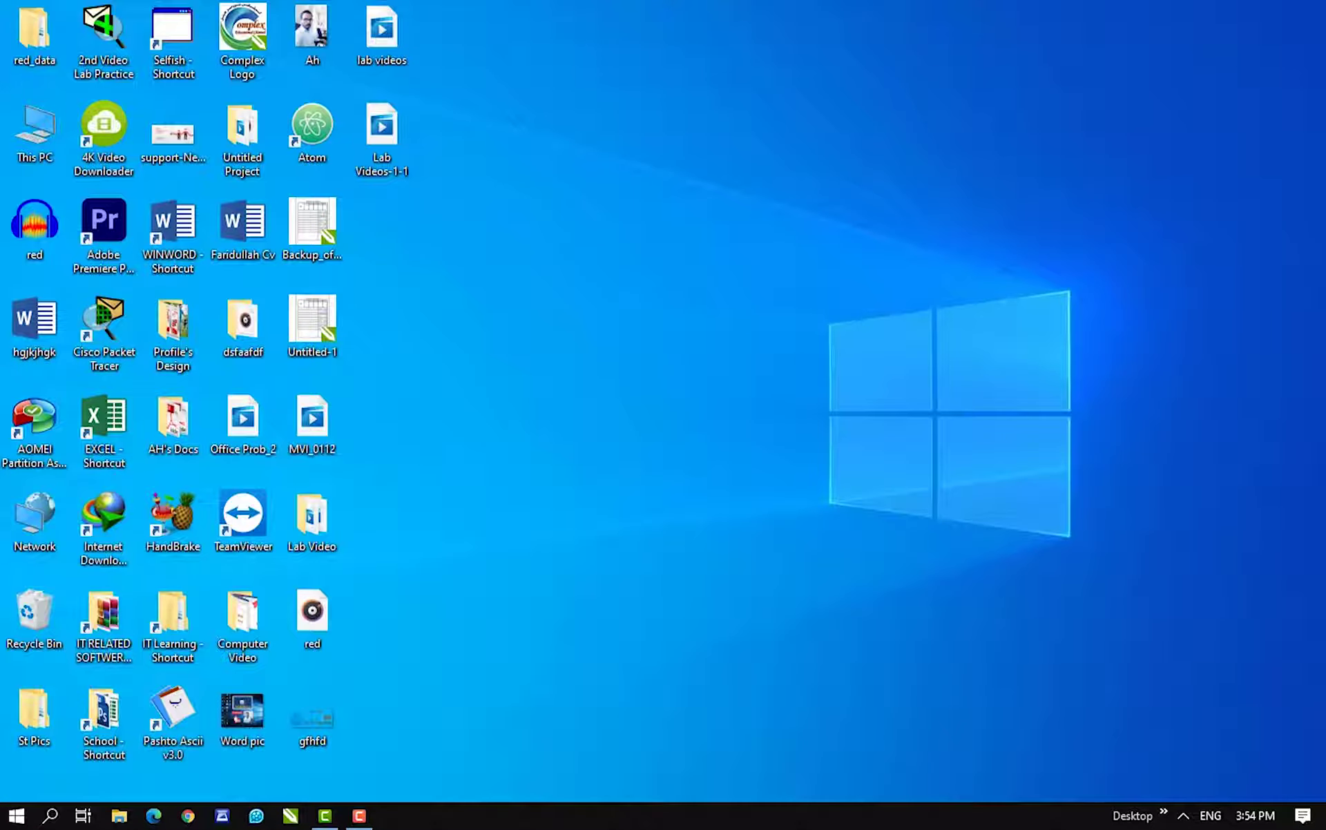
Open the Storage page of the System settings
{"action": "key", "text": "super"}
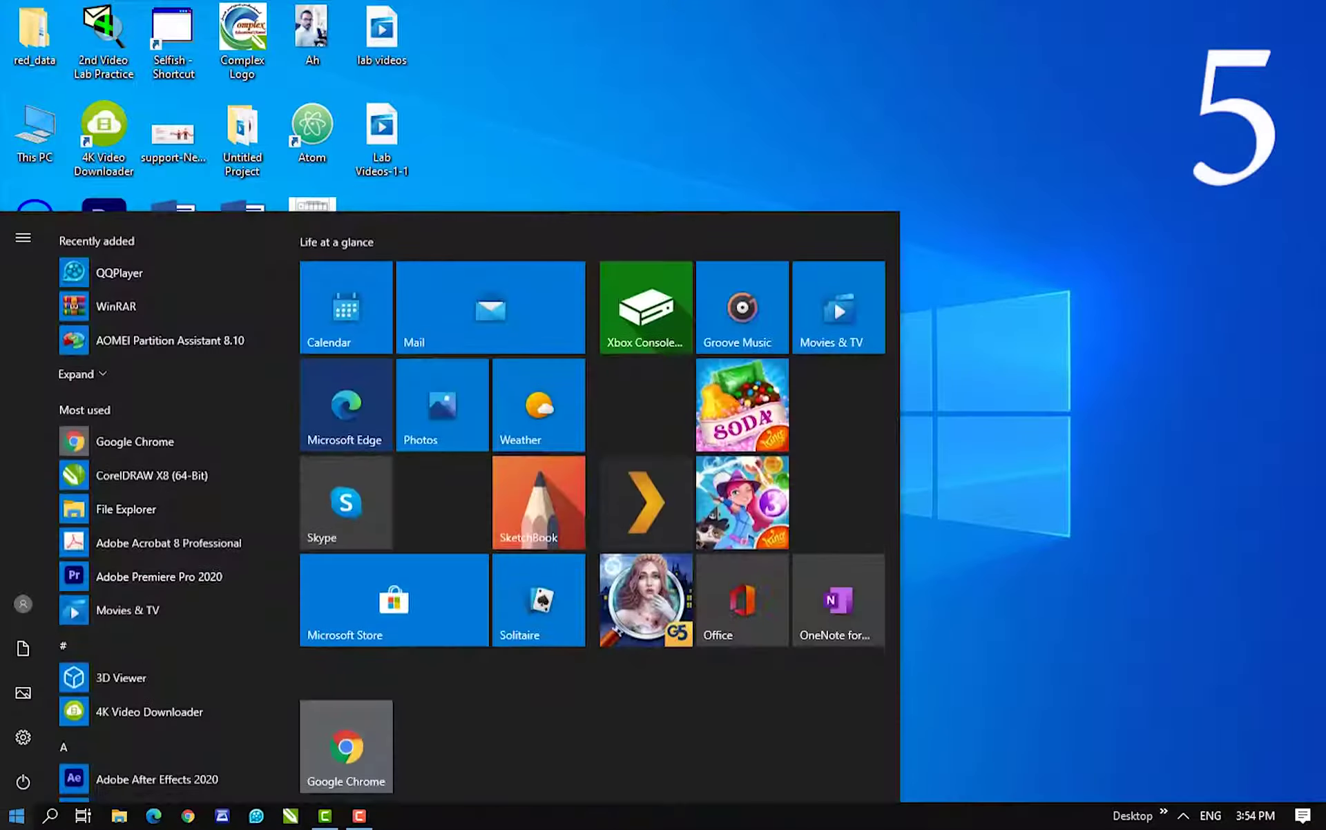
{"action": "left_click", "coordinate": [23, 736]}
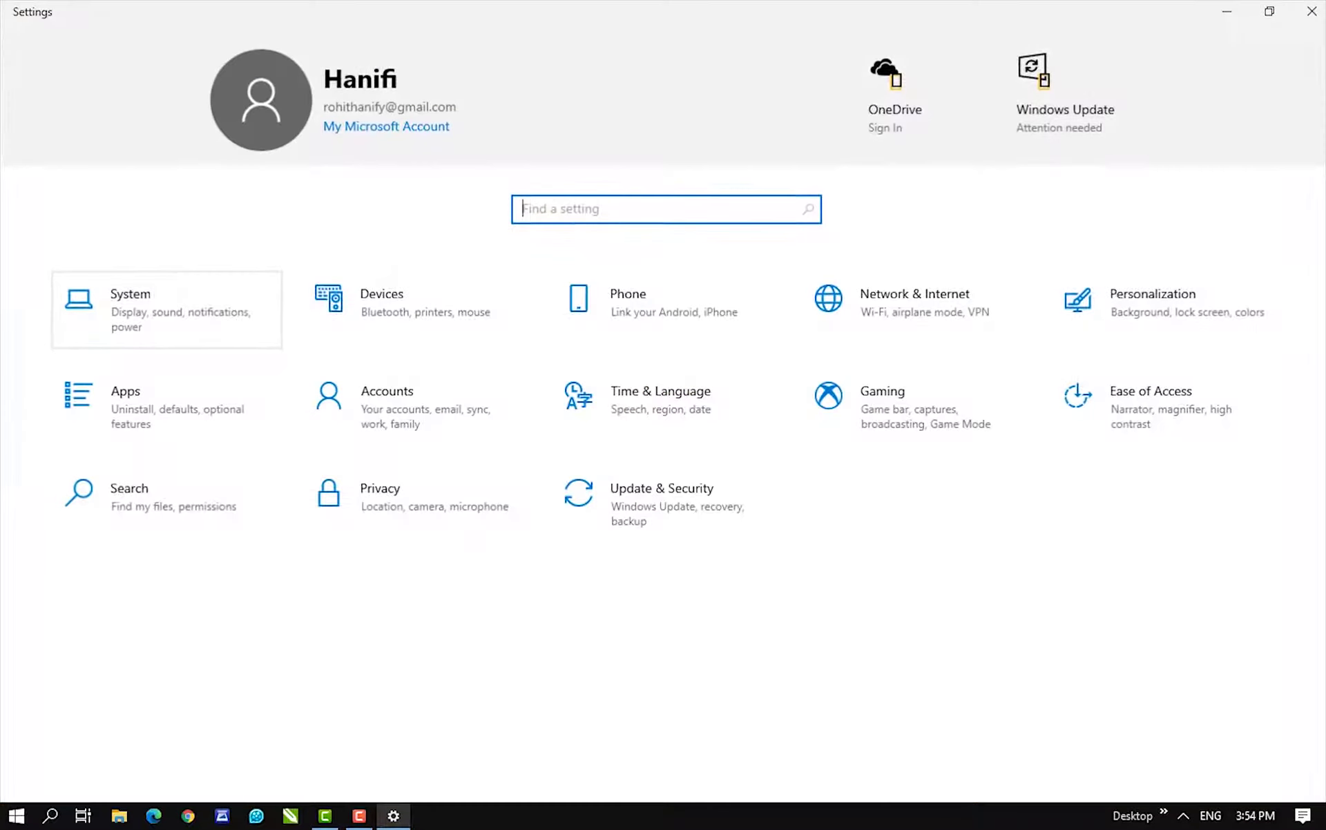
{"action": "left_click", "coordinate": [166, 273]}
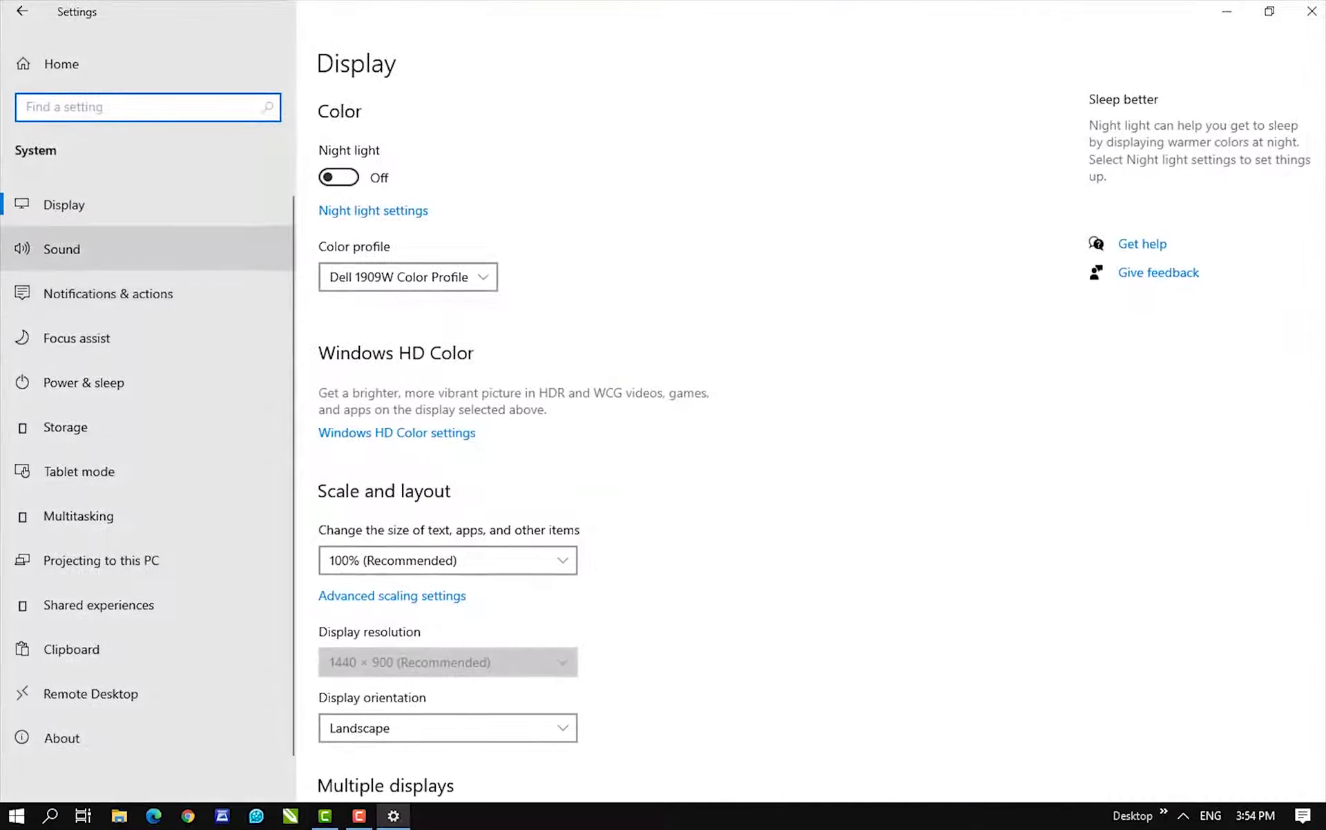
{"action": "left_click", "coordinate": [66, 427]}
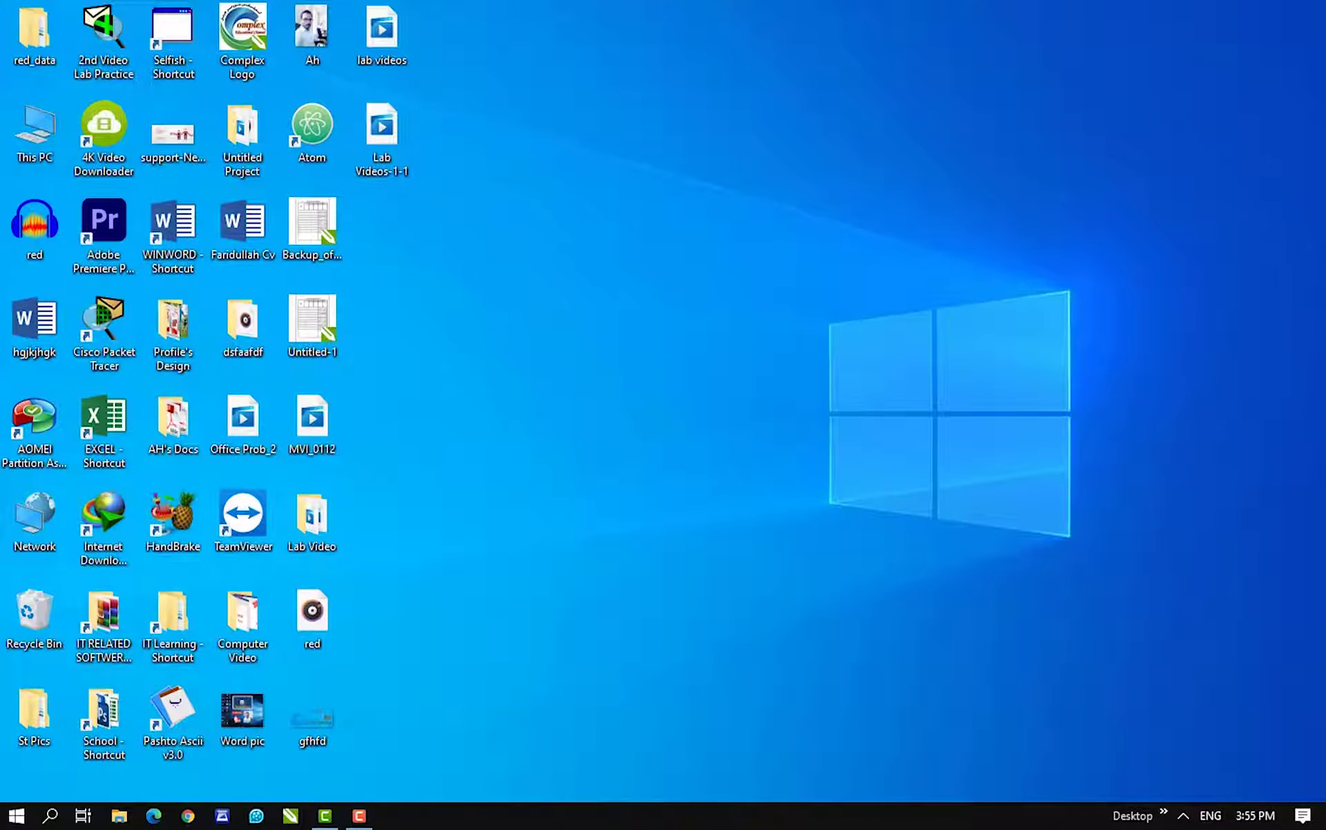
Launch Disk Cleanup for drive C: and let it scan for files that can be removed
{"action": "key", "text": "super"}
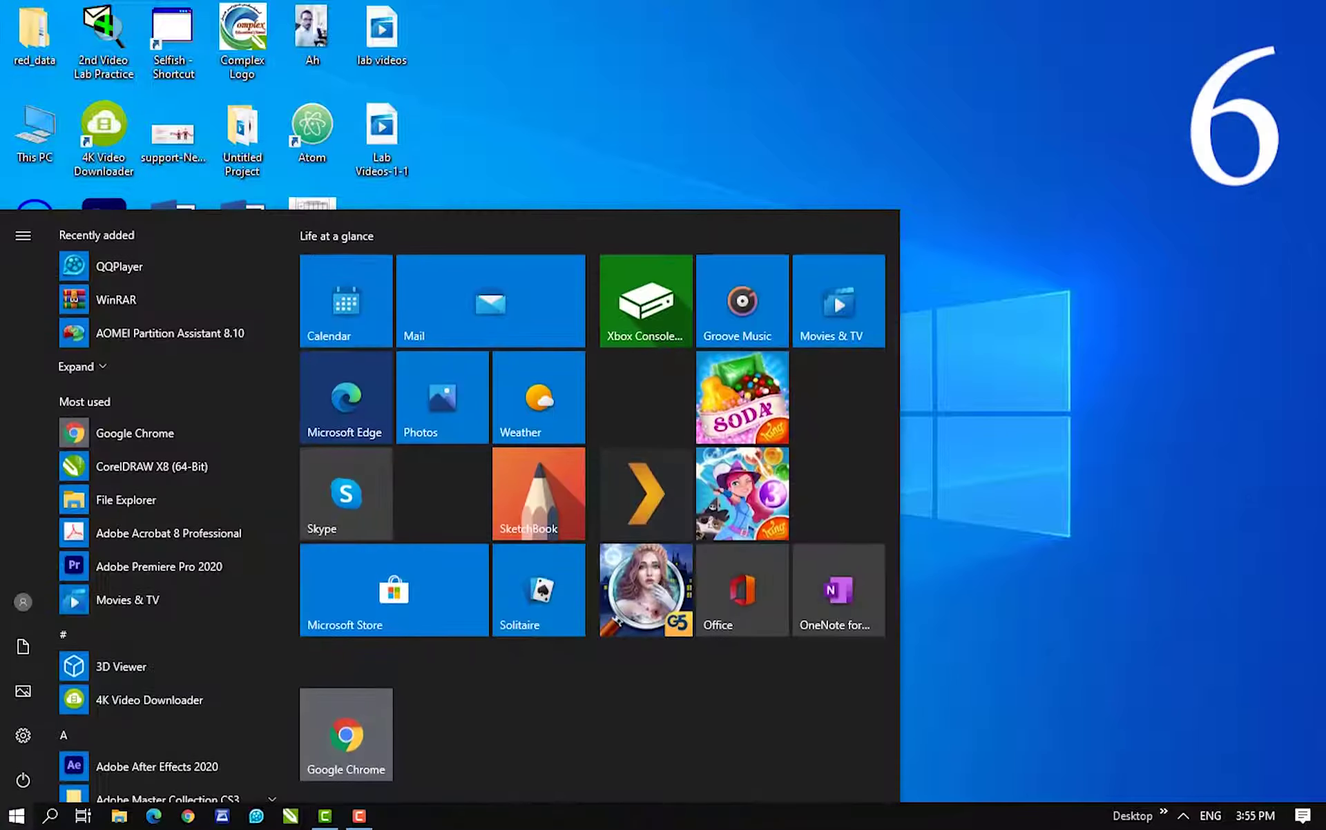
{"action": "type", "text": "disk"}
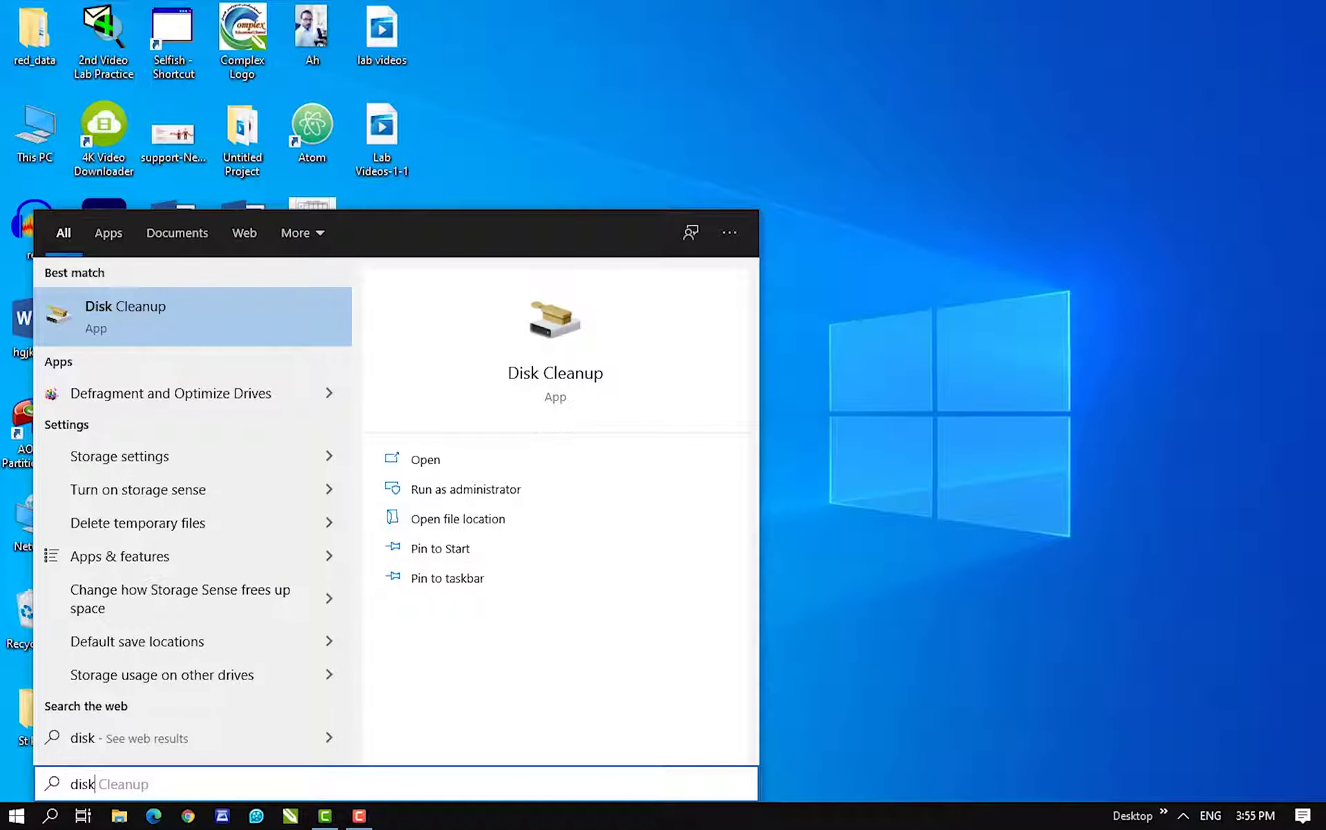
{"action": "key", "text": "Return"}
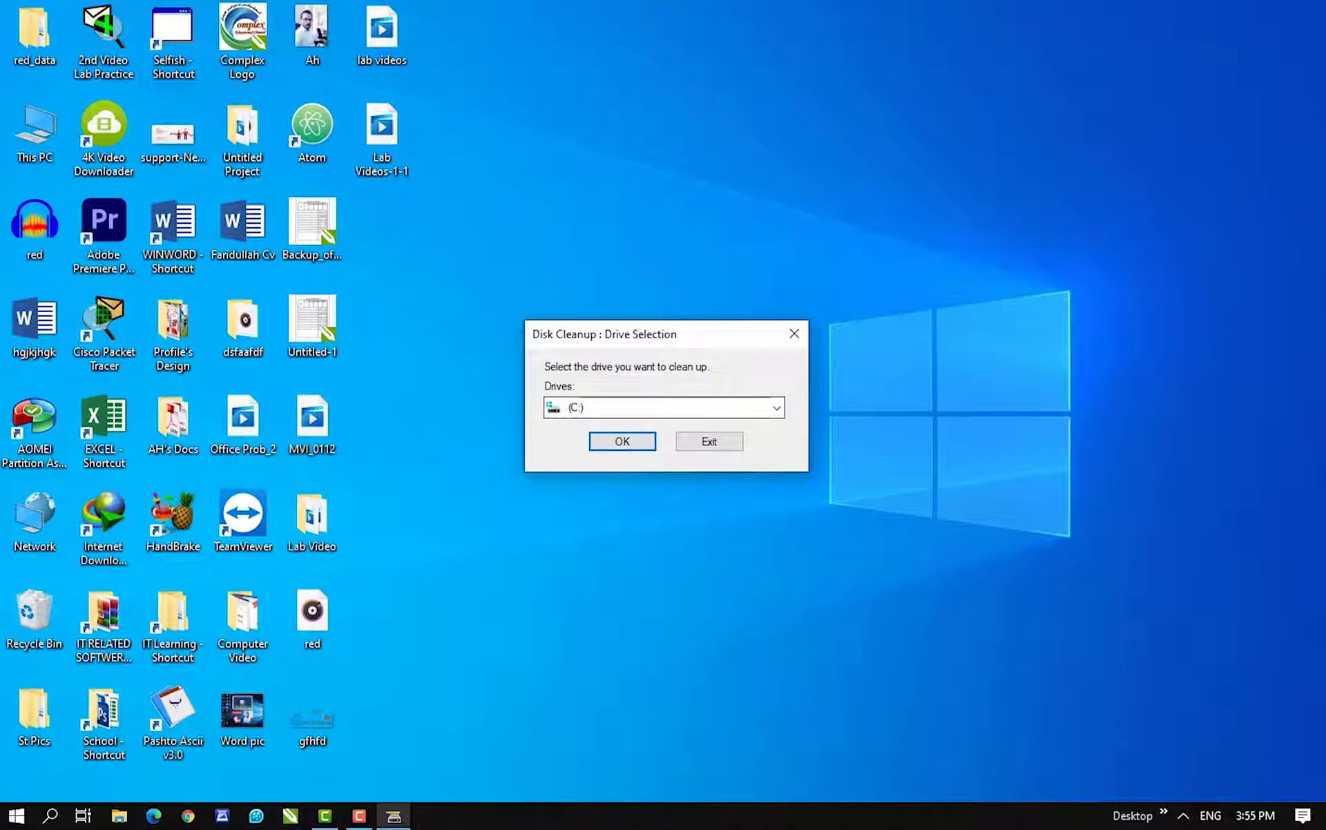
{"action": "key", "text": "Return"}
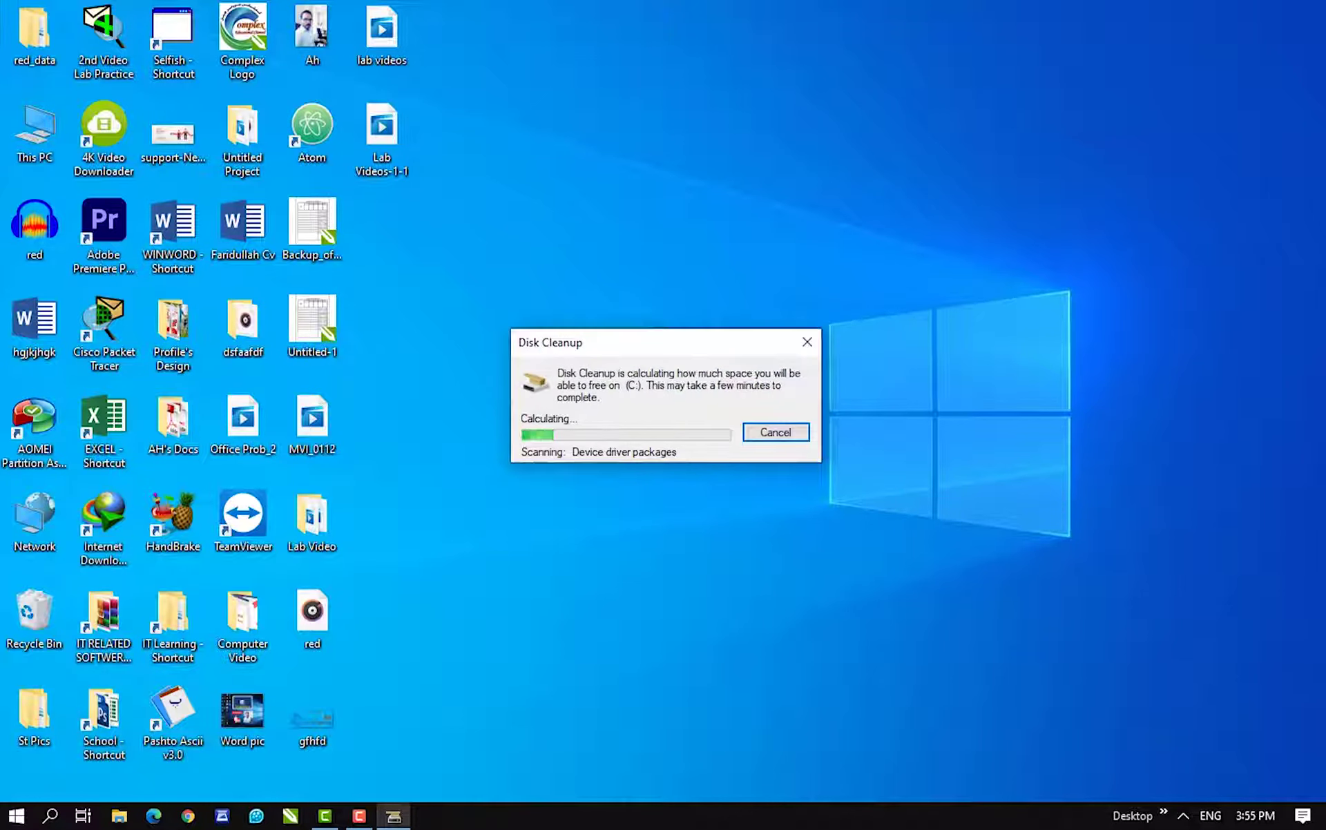
{"action": "mouse_move", "coordinate": [653, 340]}
{"action": "left_mouse_down"}
{"action": "mouse_move", "coordinate": [935, 308]}
{"action": "mouse_move", "coordinate": [657, 314]}
{"action": "mouse_move", "coordinate": [668, 316]}
{"action": "left_mouse_up"}
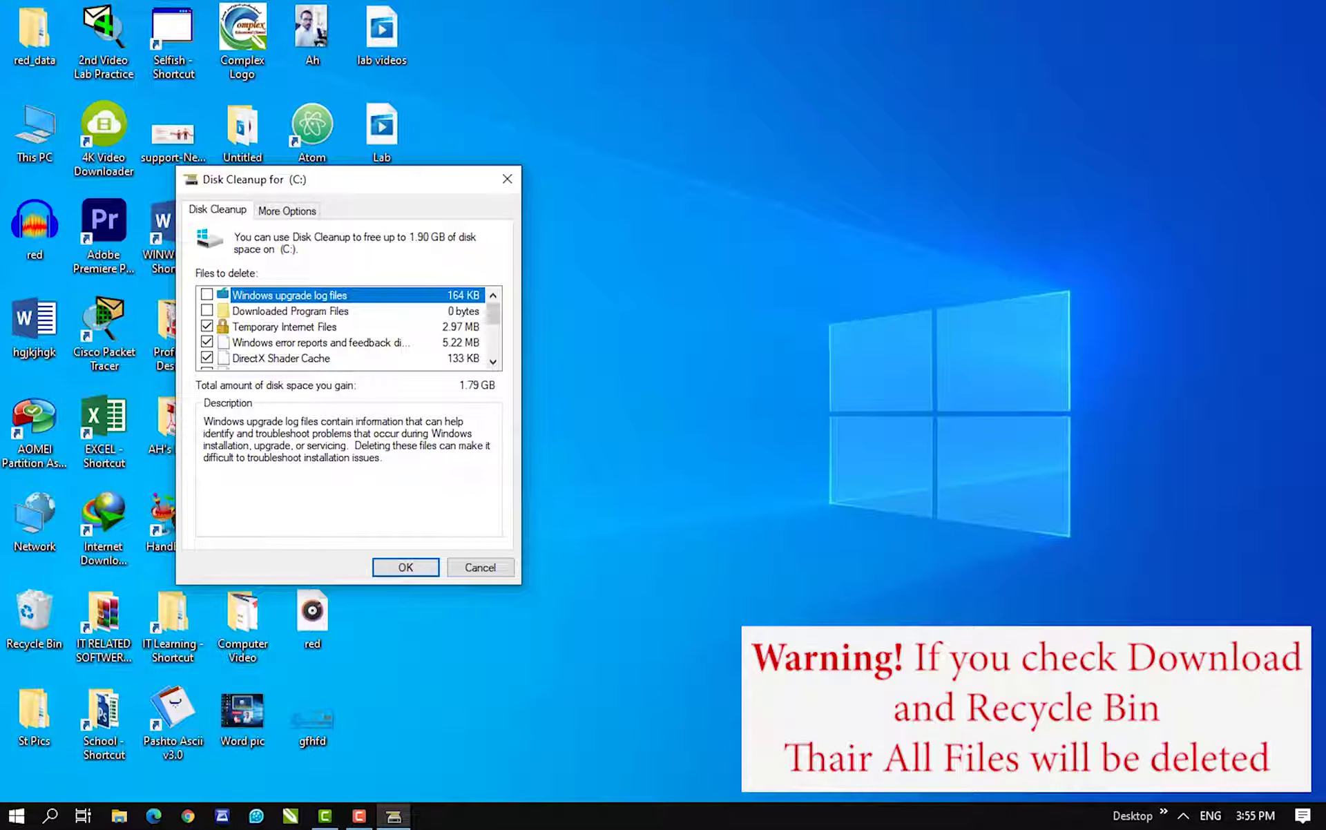
Permanently delete the preselected Disk Cleanup files on drive C:, including the Recycle Bin but not Downloads, and refresh the desktop
{"action": "scroll", "coordinate": [348, 327], "scroll_direction": "down", "scroll_amount": 1}
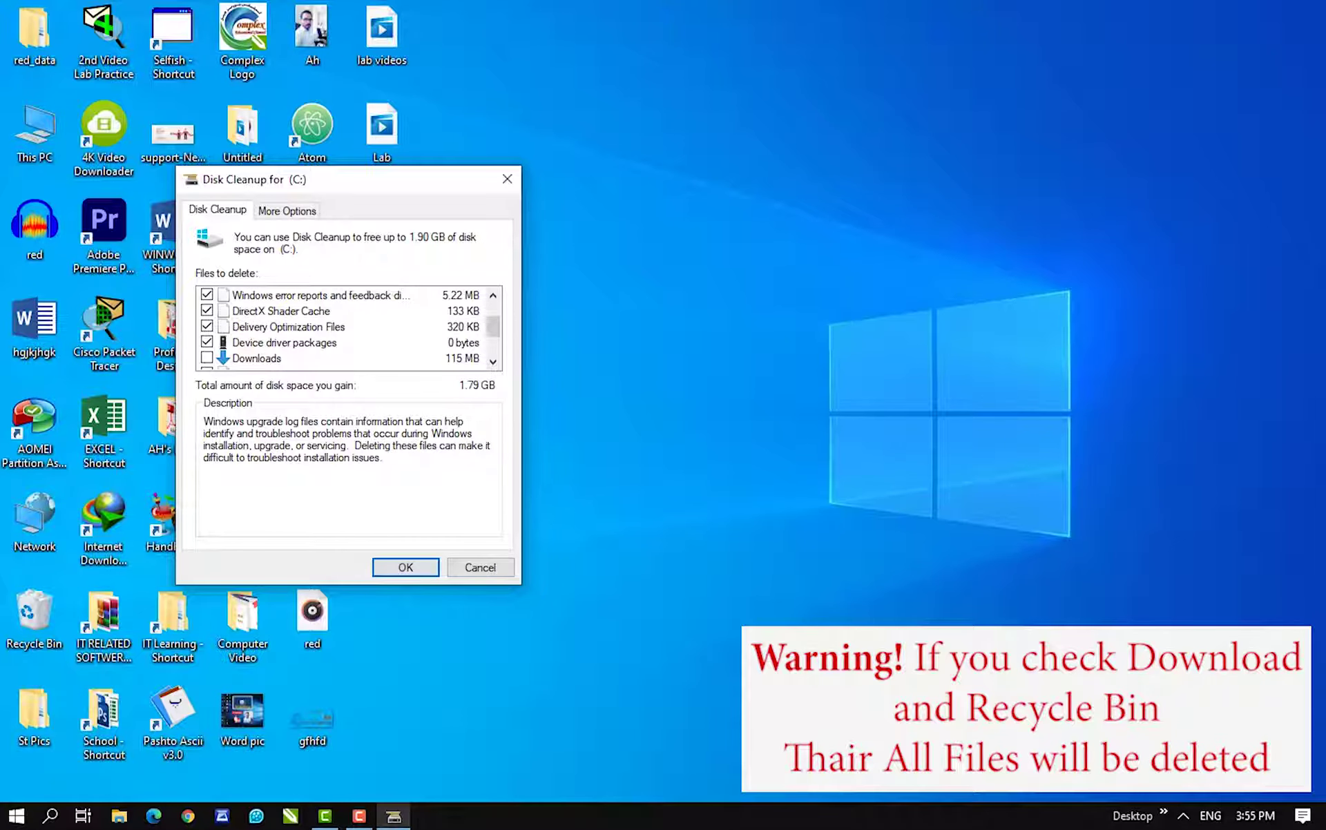
{"action": "scroll", "coordinate": [349, 327], "scroll_direction": "down", "scroll_amount": 1}
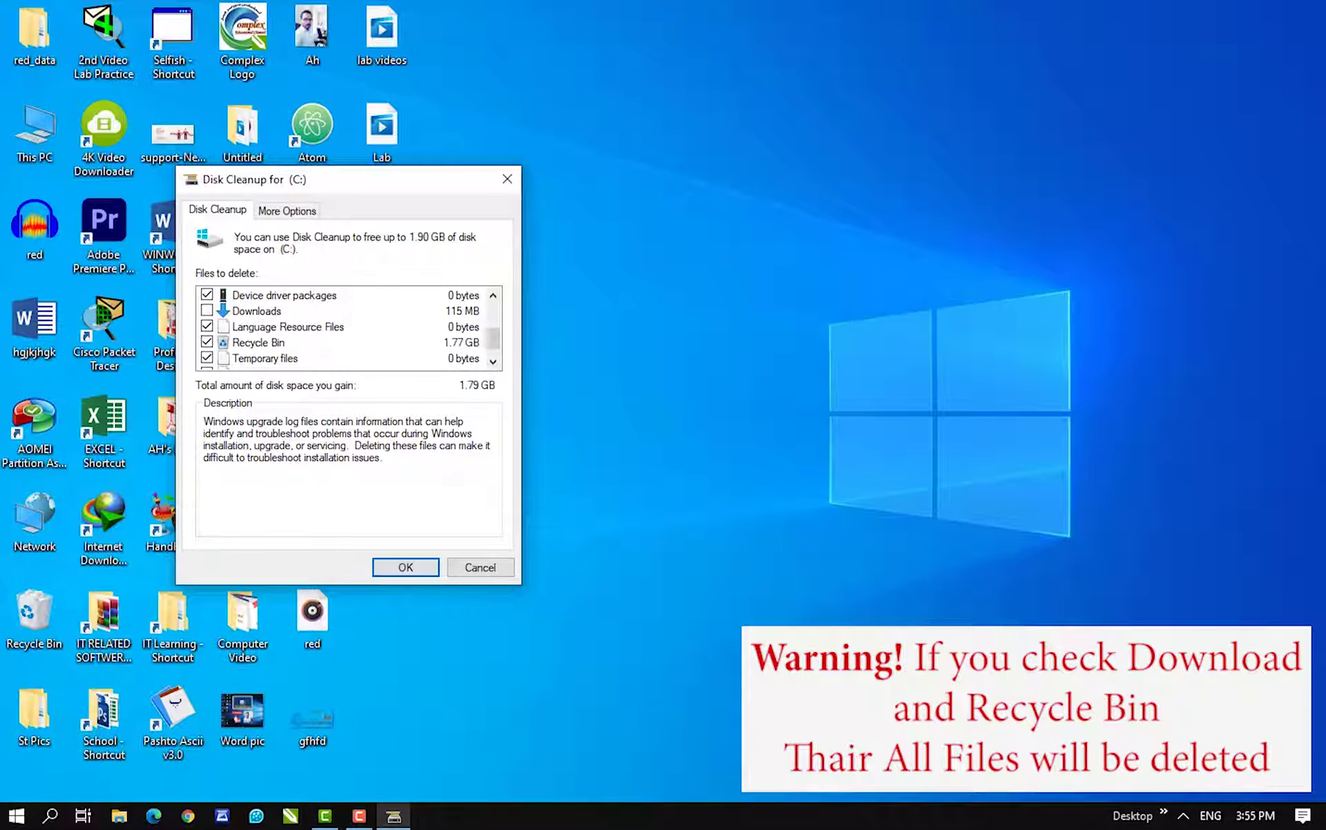
{"action": "scroll", "coordinate": [349, 327], "scroll_direction": "down", "scroll_amount": 1}
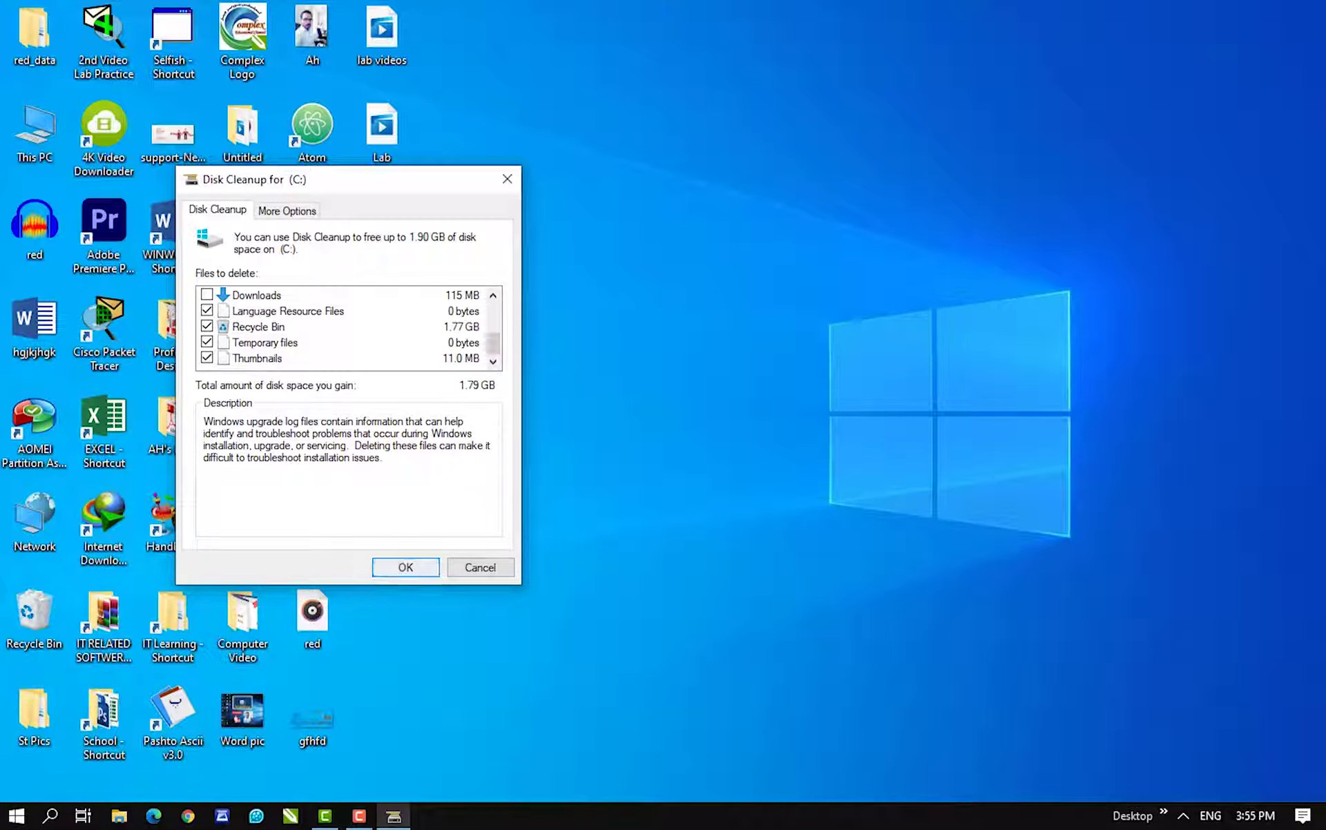
{"action": "key", "text": "Return"}
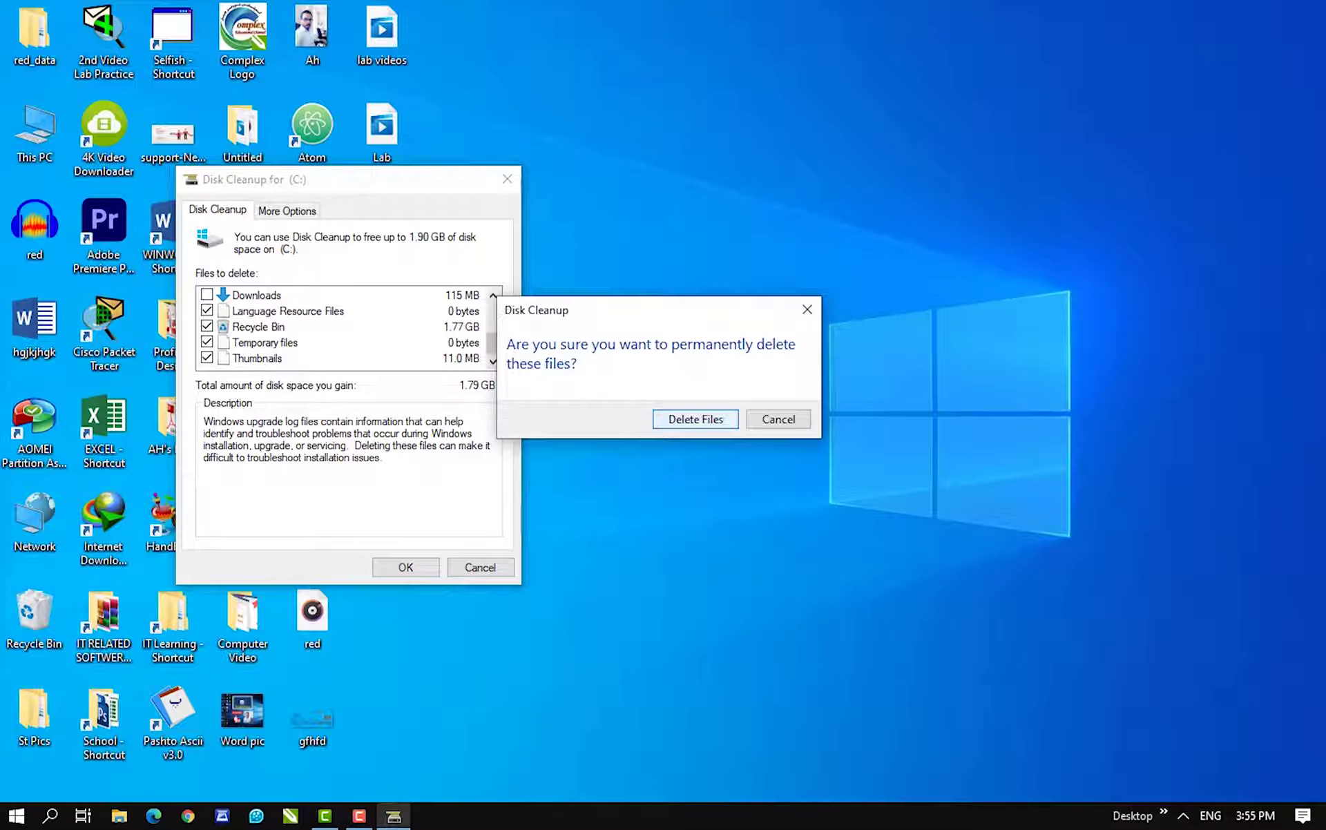
{"action": "key", "text": "Return"}
{"action": "left_click_drag", "start_coordinate": [646, 349], "coordinate": [628, 252]}
{"action": "right_click", "coordinate": [587, 491]}
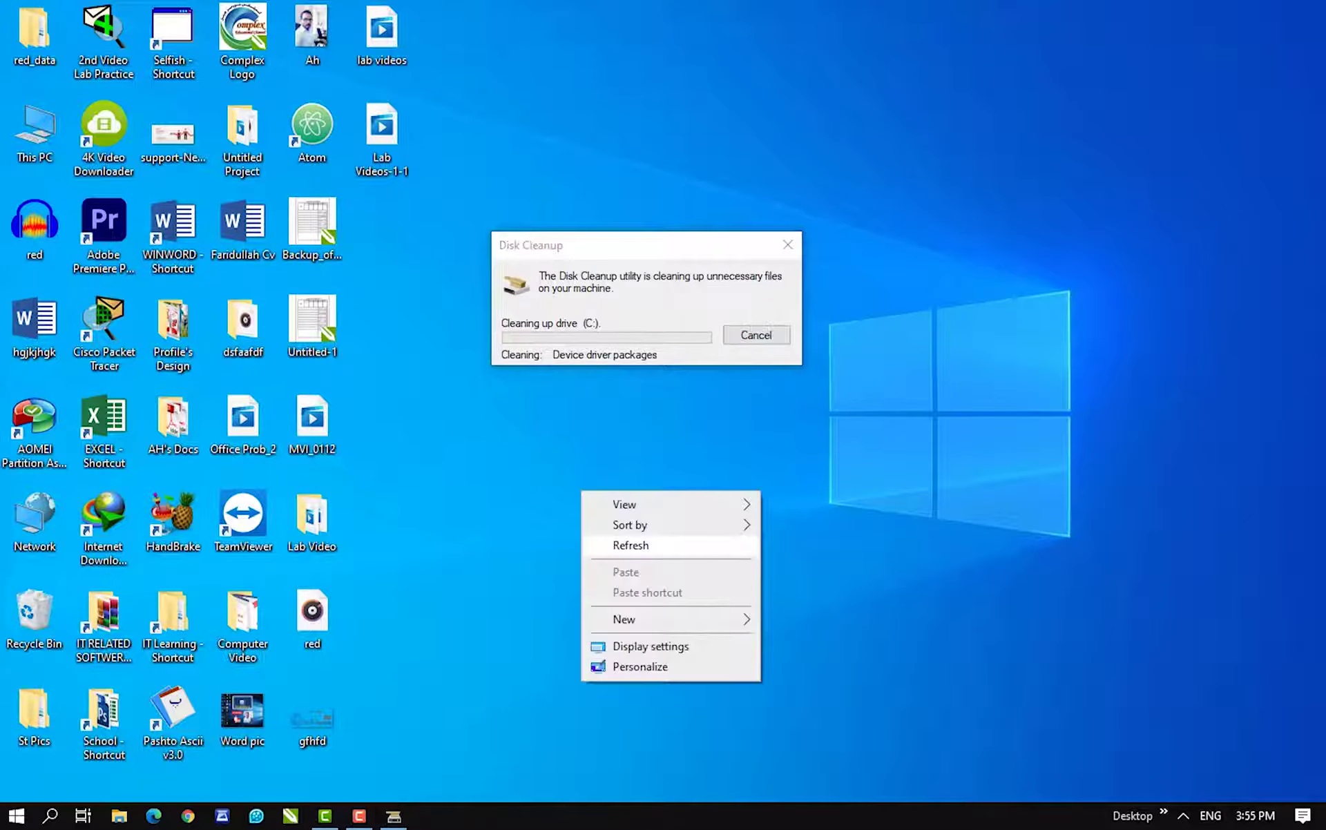
{"action": "left_click", "coordinate": [631, 545]}
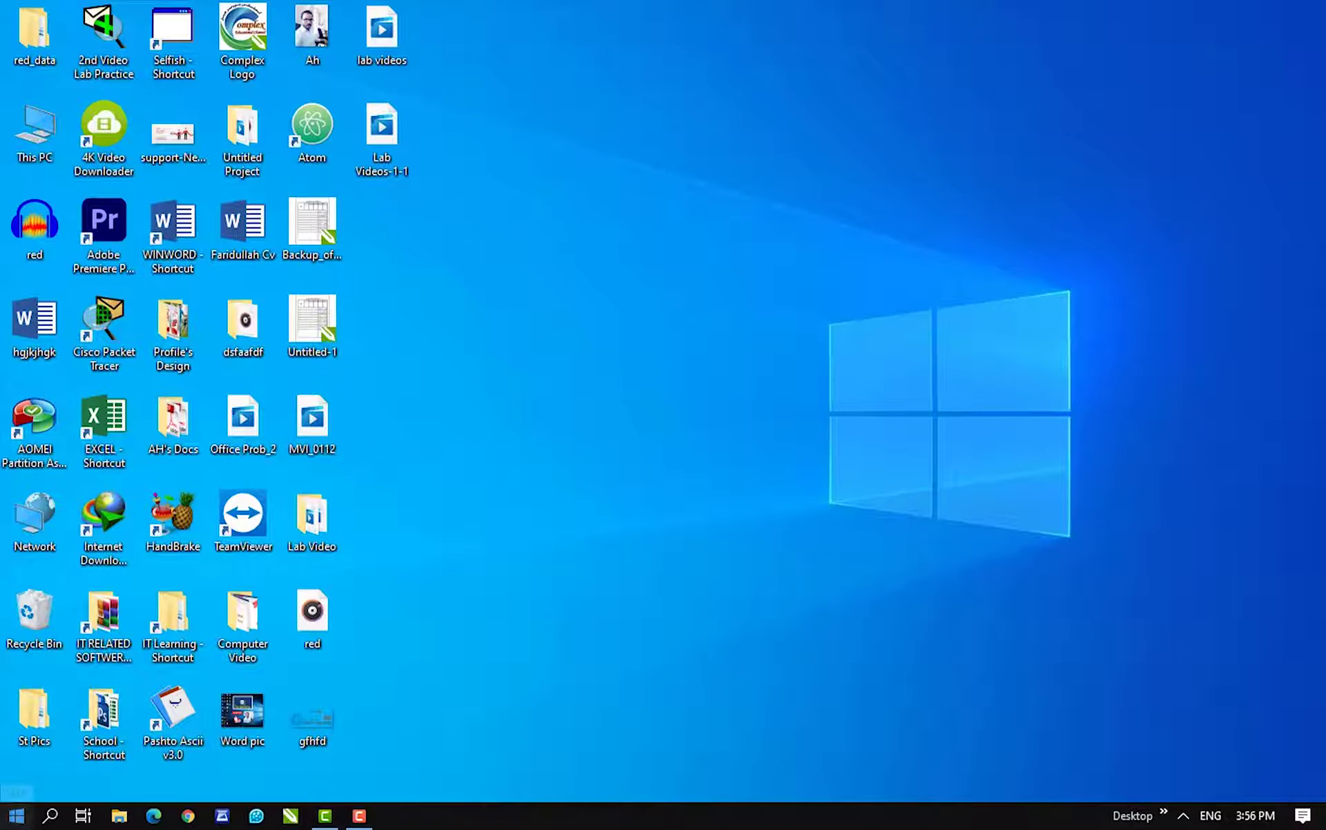
Check the Windows Update page in the Update & Security settings, and close Settings
{"action": "left_click", "coordinate": [16, 816]}
{"action": "left_click", "coordinate": [23, 735]}
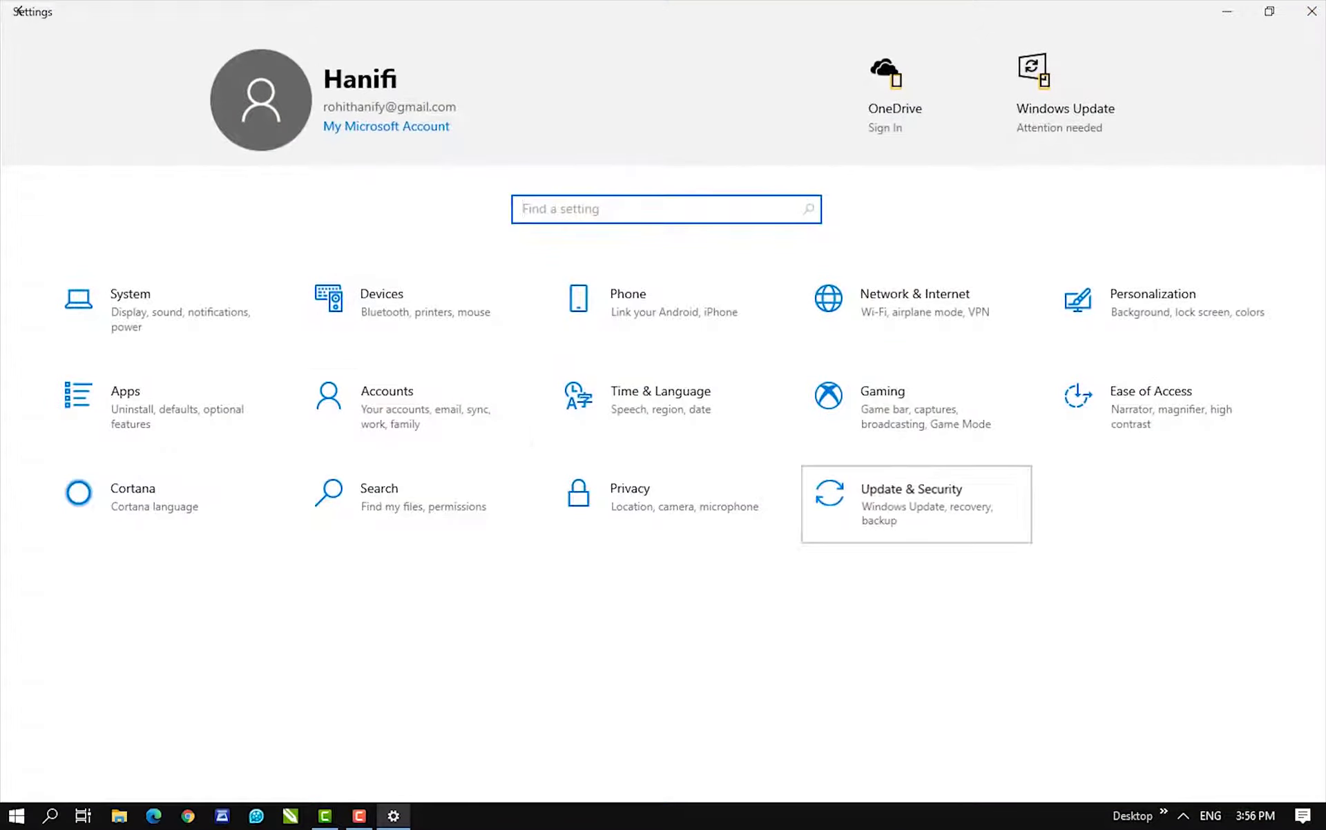
{"action": "left_click", "coordinate": [912, 498]}
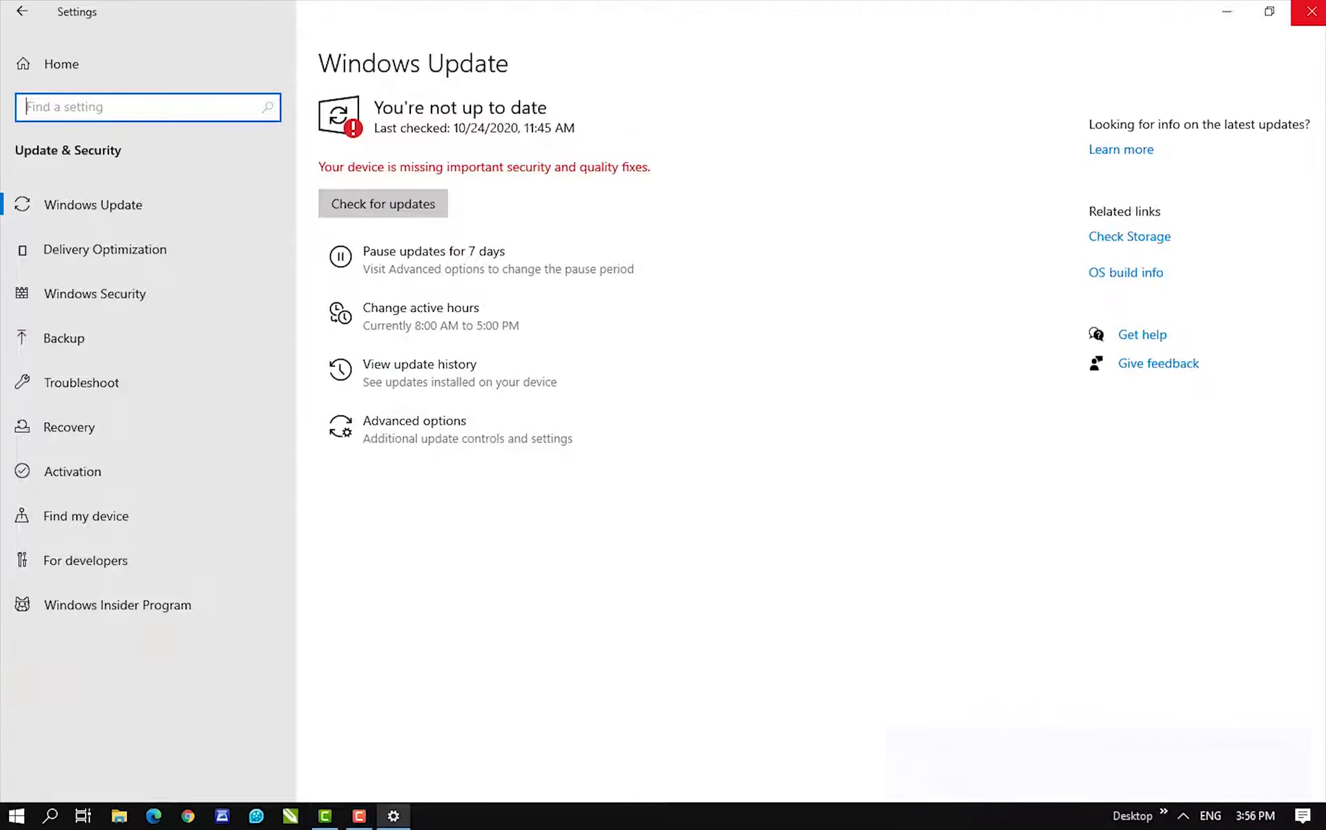
{"action": "left_click", "coordinate": [1312, 11]}
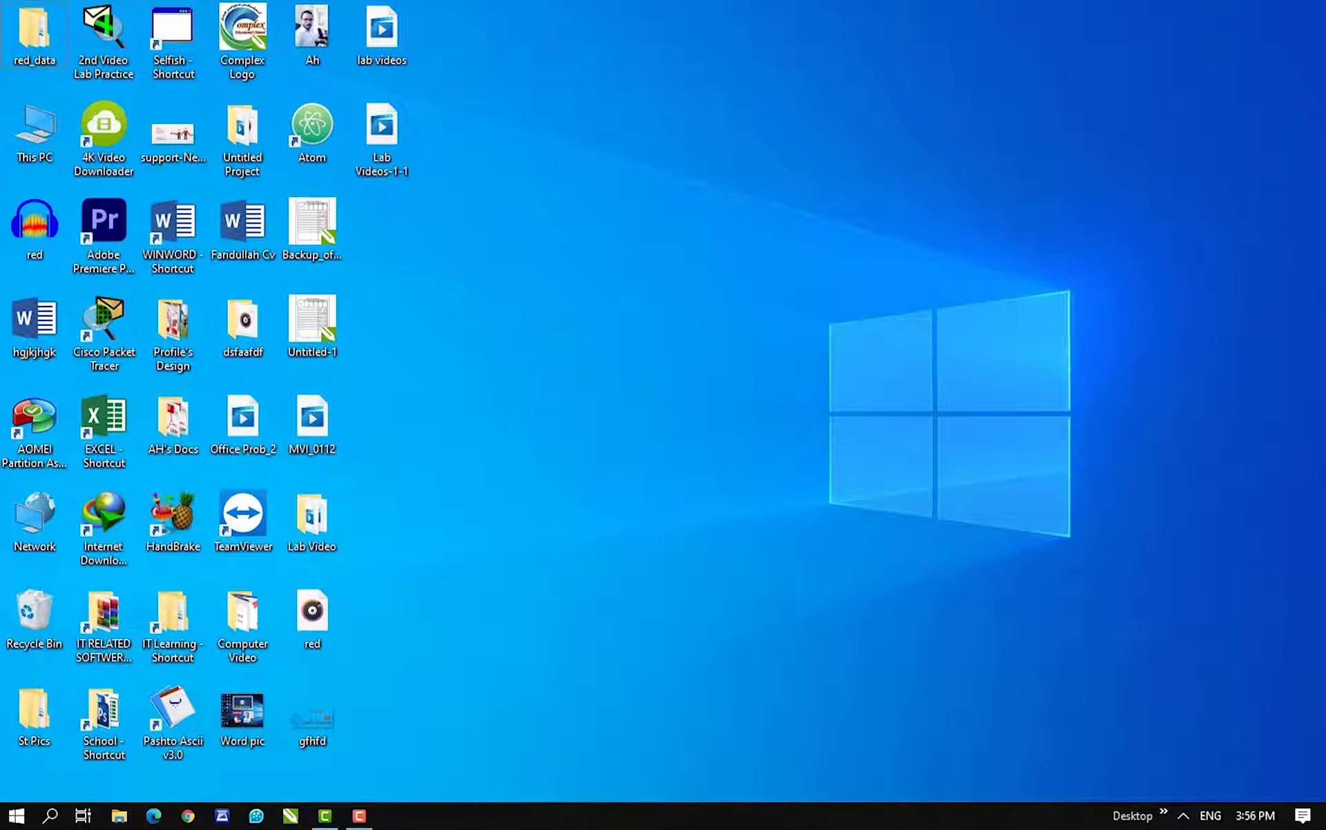
Search for the Services app and open it
{"action": "left_click", "coordinate": [17, 815]}
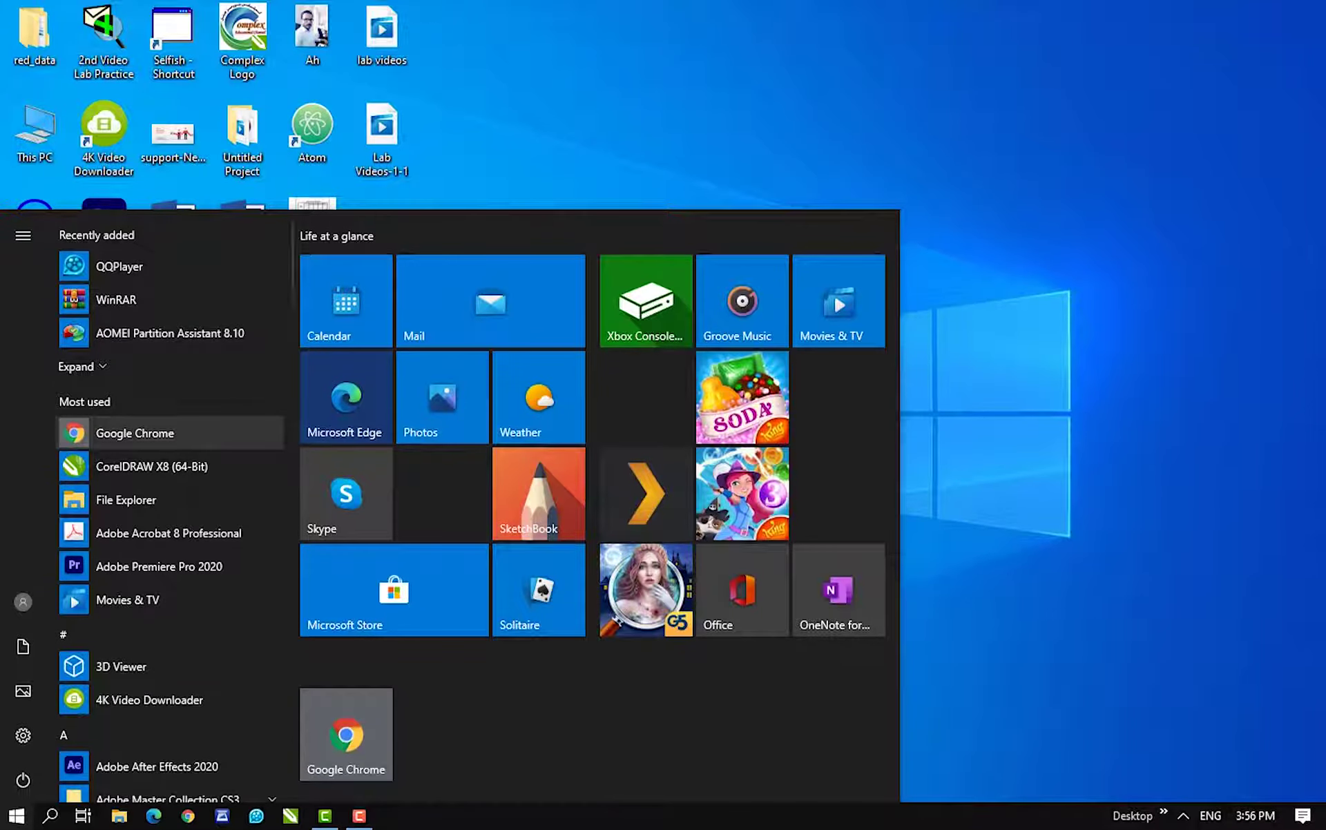
{"action": "type", "text": "serv"}
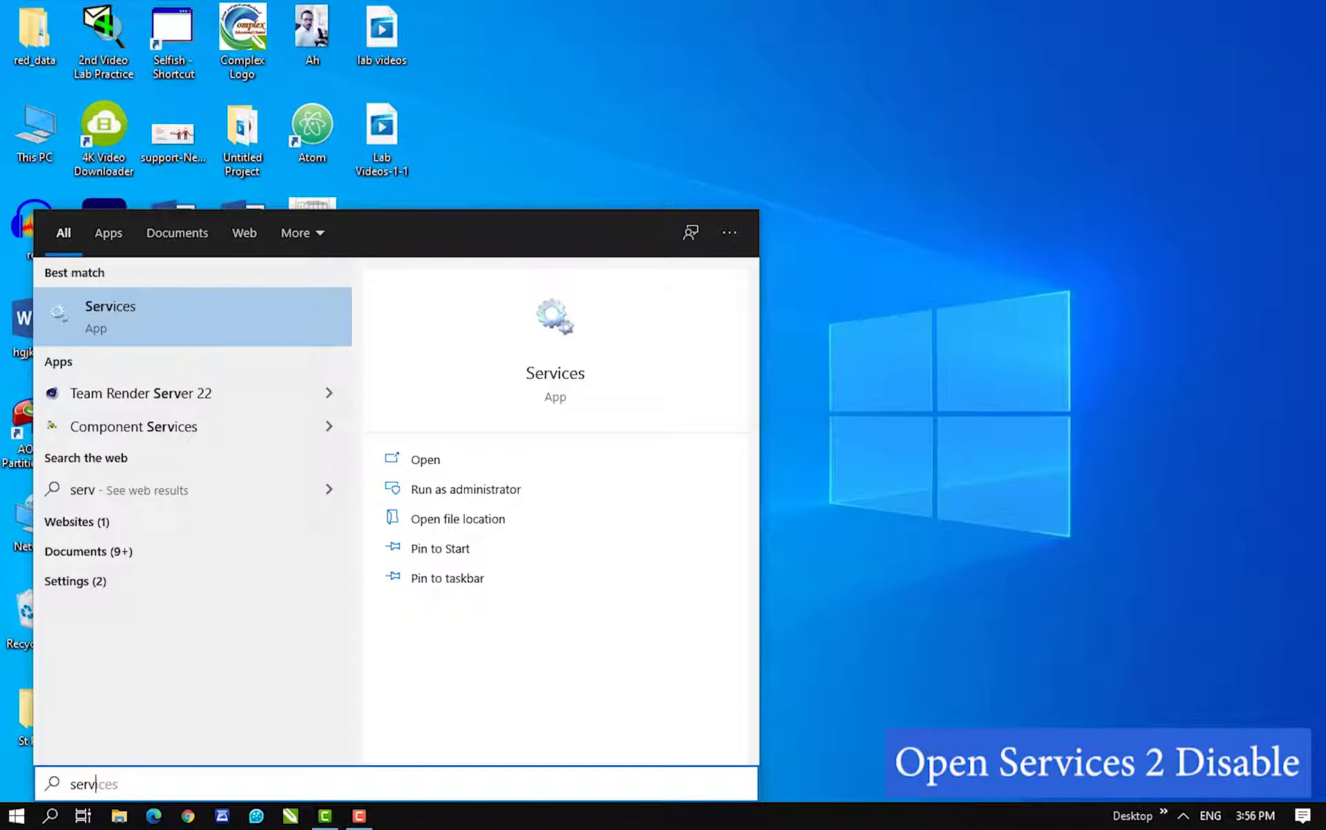
{"action": "key", "text": "Return"}
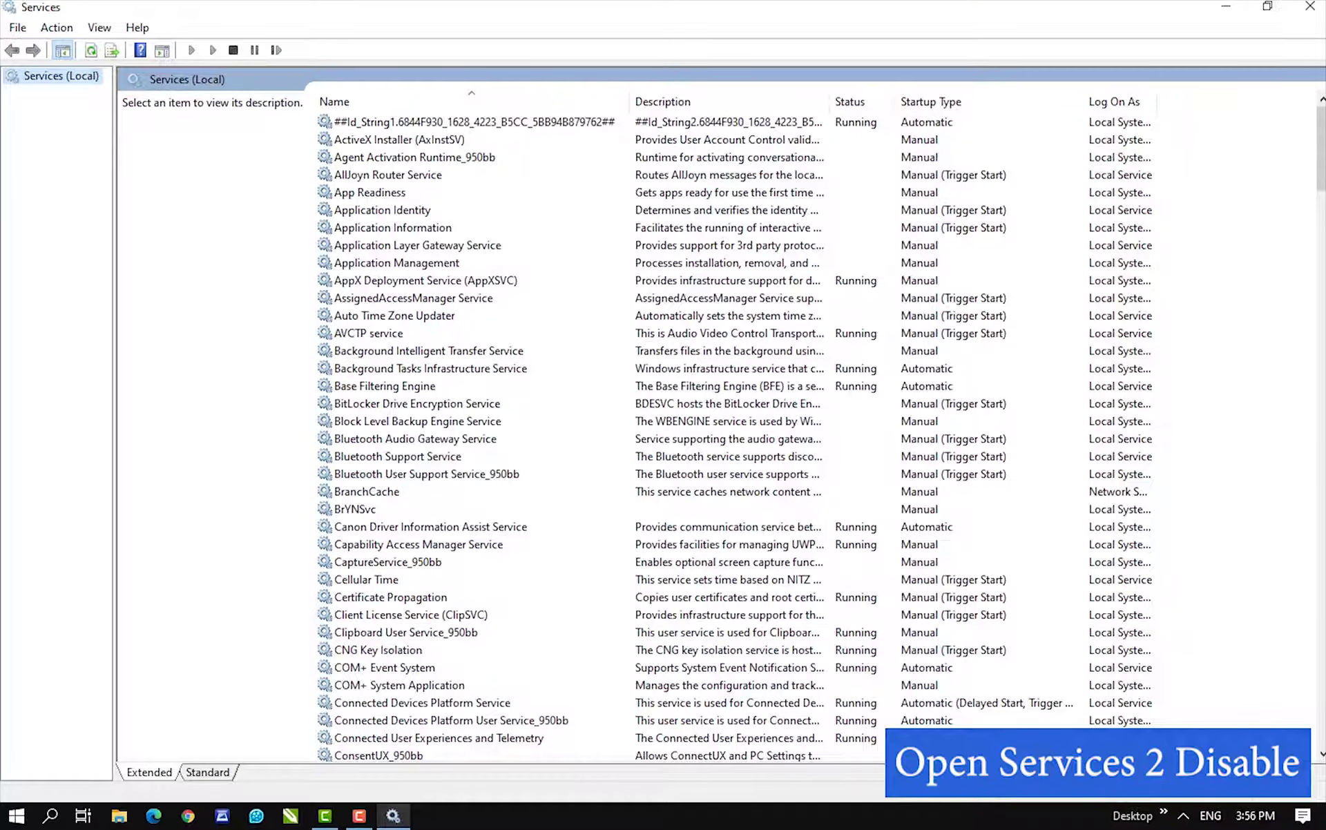
Confirm Disabled as the startup type in the Windows Update service's properties, and close the Services window
{"action": "scroll", "coordinate": [732, 435], "scroll_direction": "down", "scroll_amount": 20}
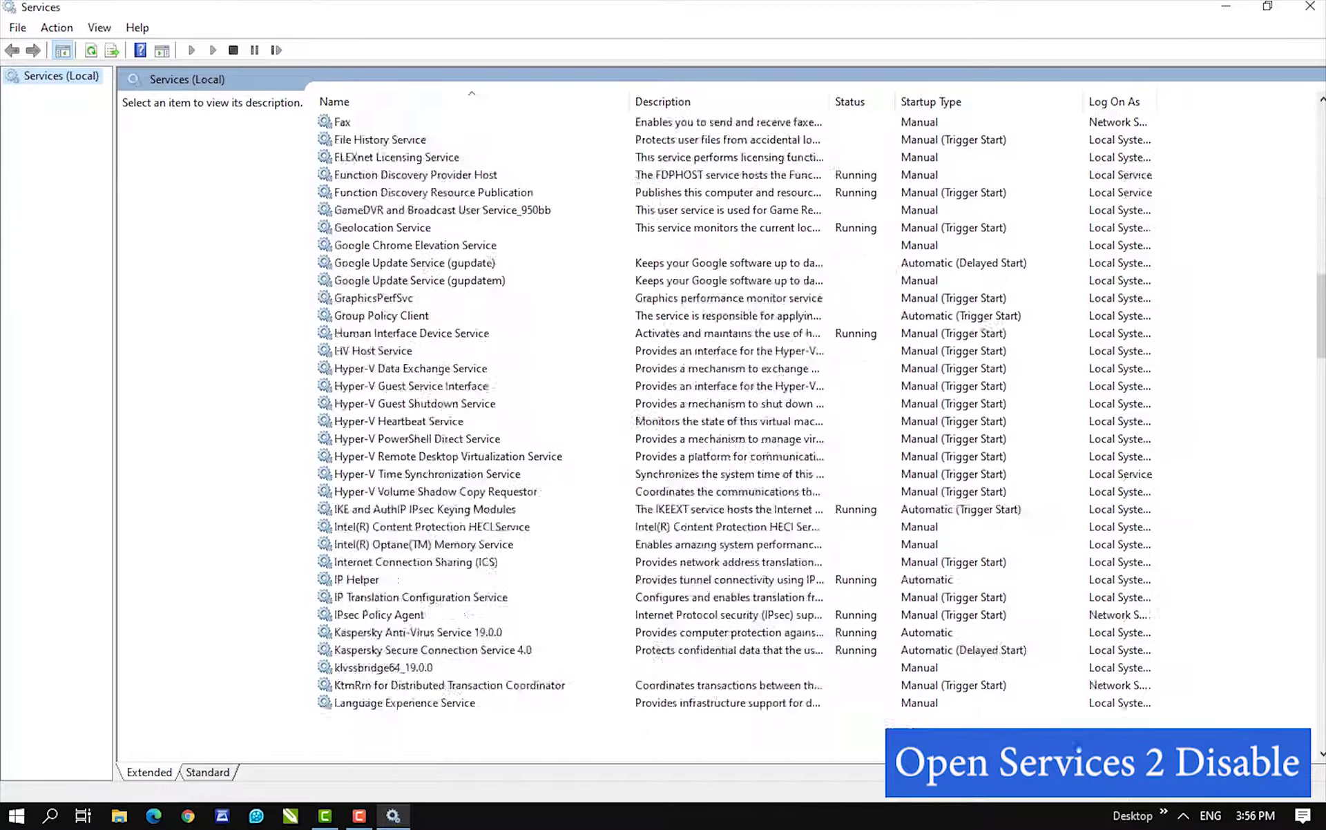
{"action": "scroll", "coordinate": [732, 435], "scroll_direction": "down", "scroll_amount": 20}
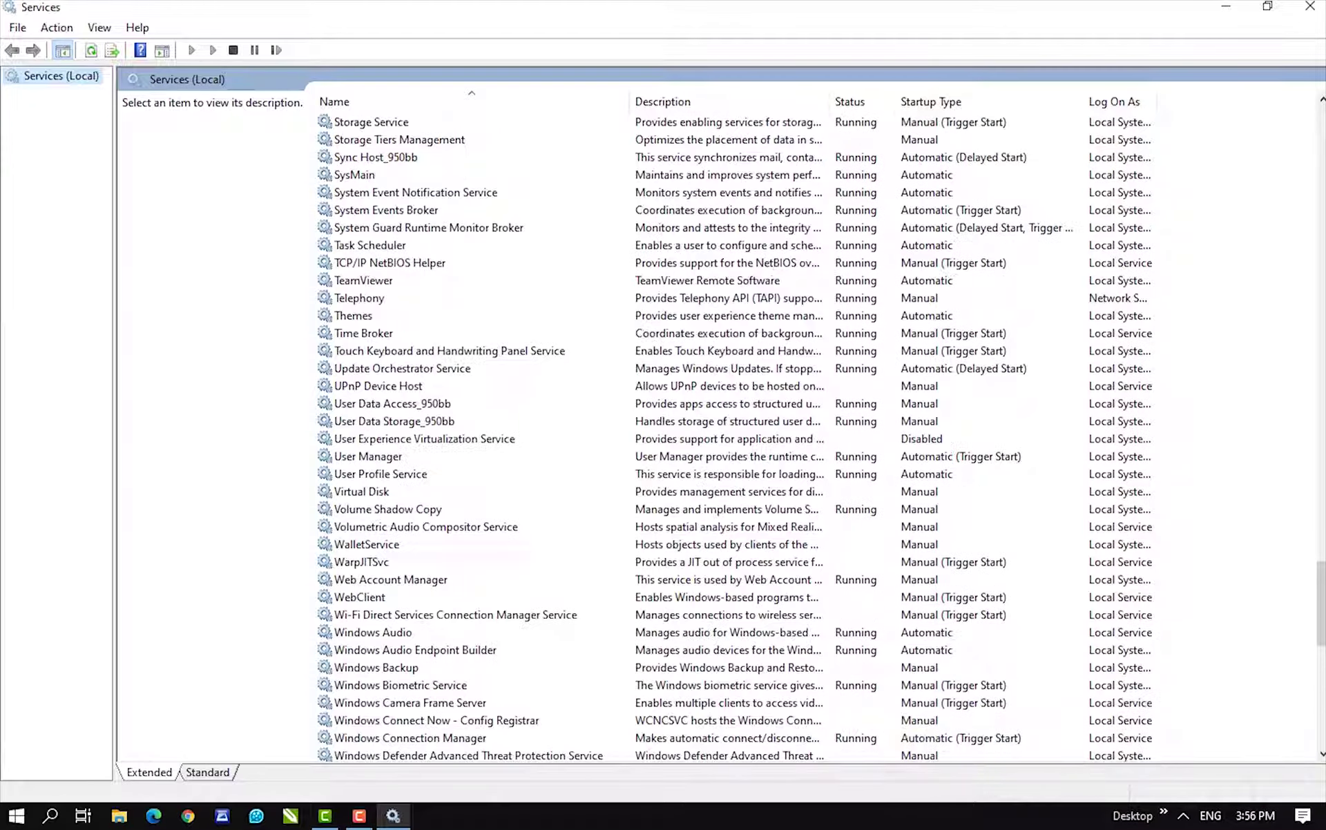
{"action": "scroll", "coordinate": [732, 435], "scroll_direction": "down", "scroll_amount": 5}
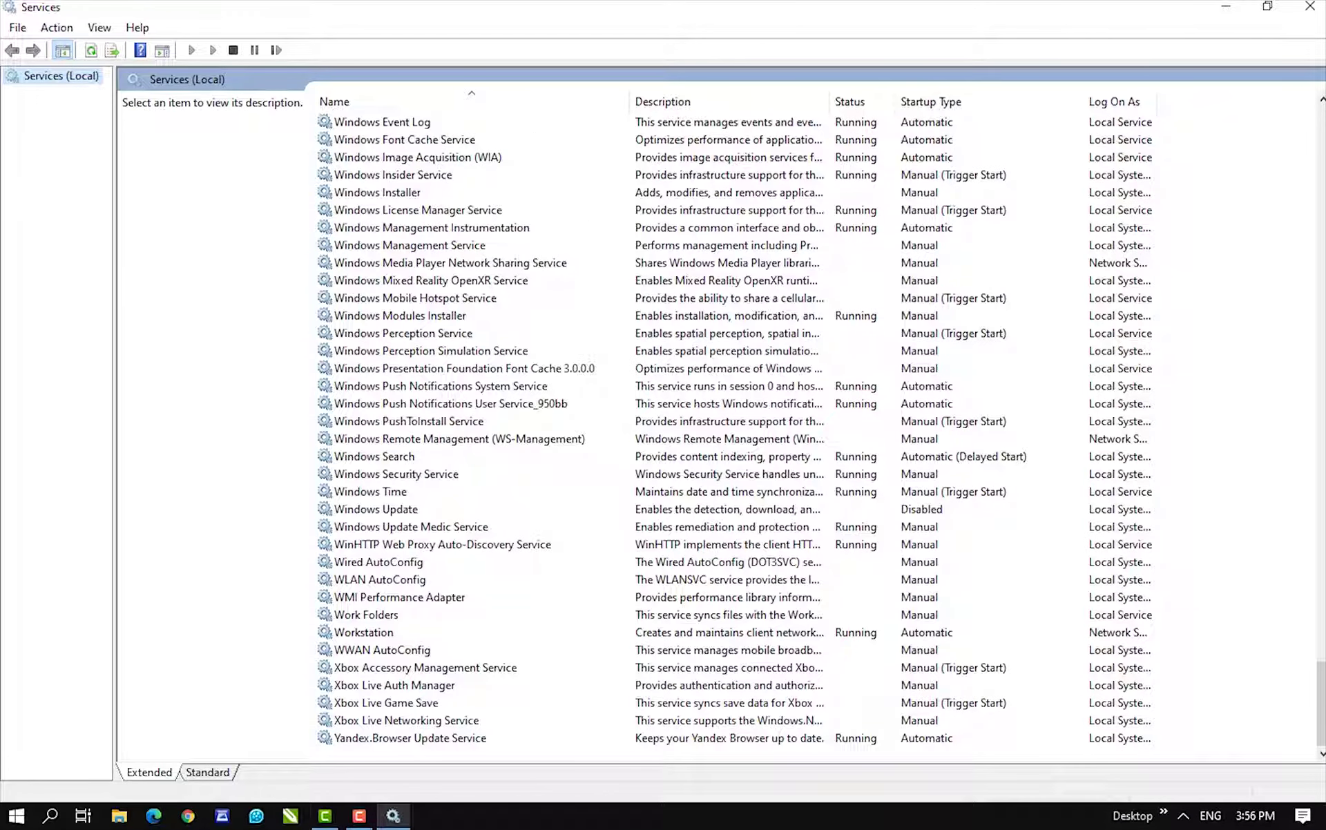
{"action": "left_click", "coordinate": [414, 509]}
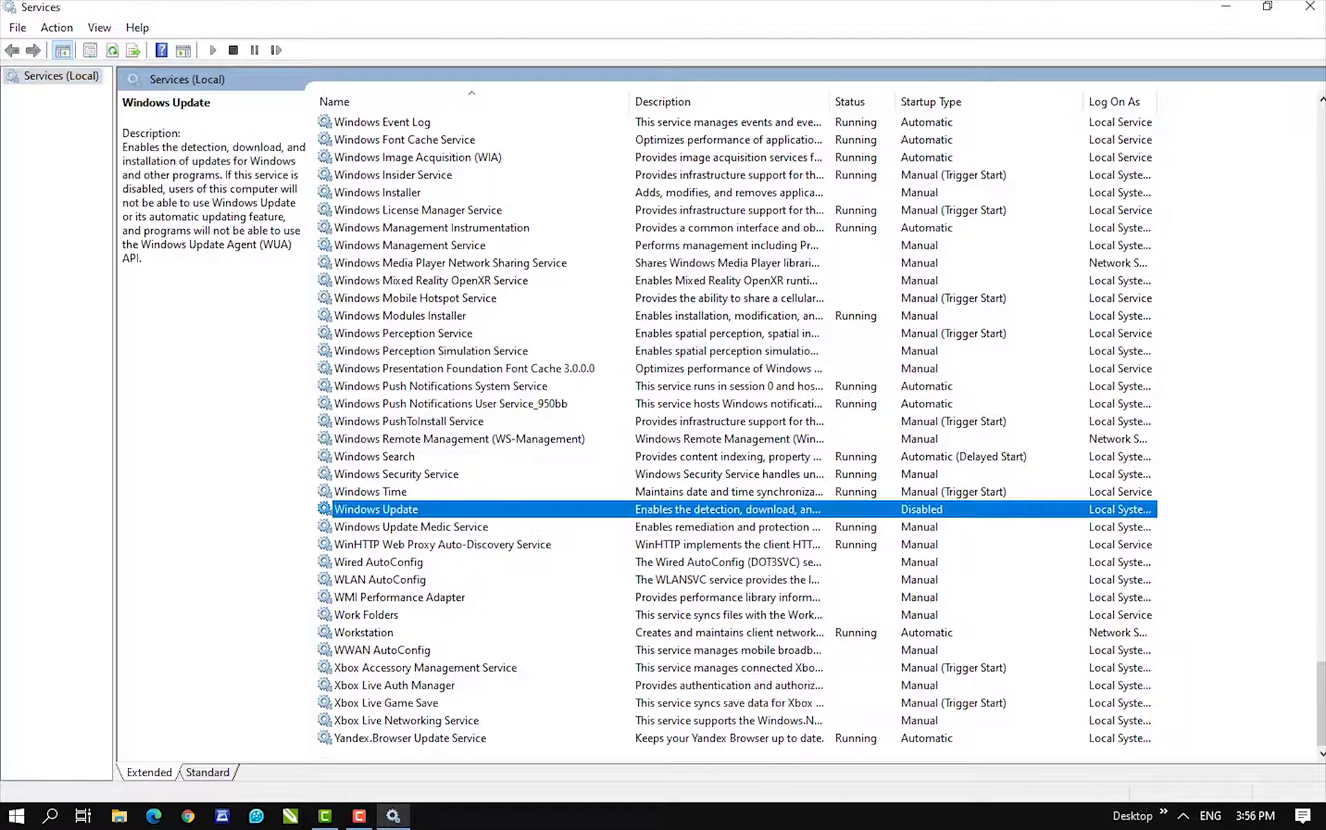
{"action": "key", "text": "Return"}
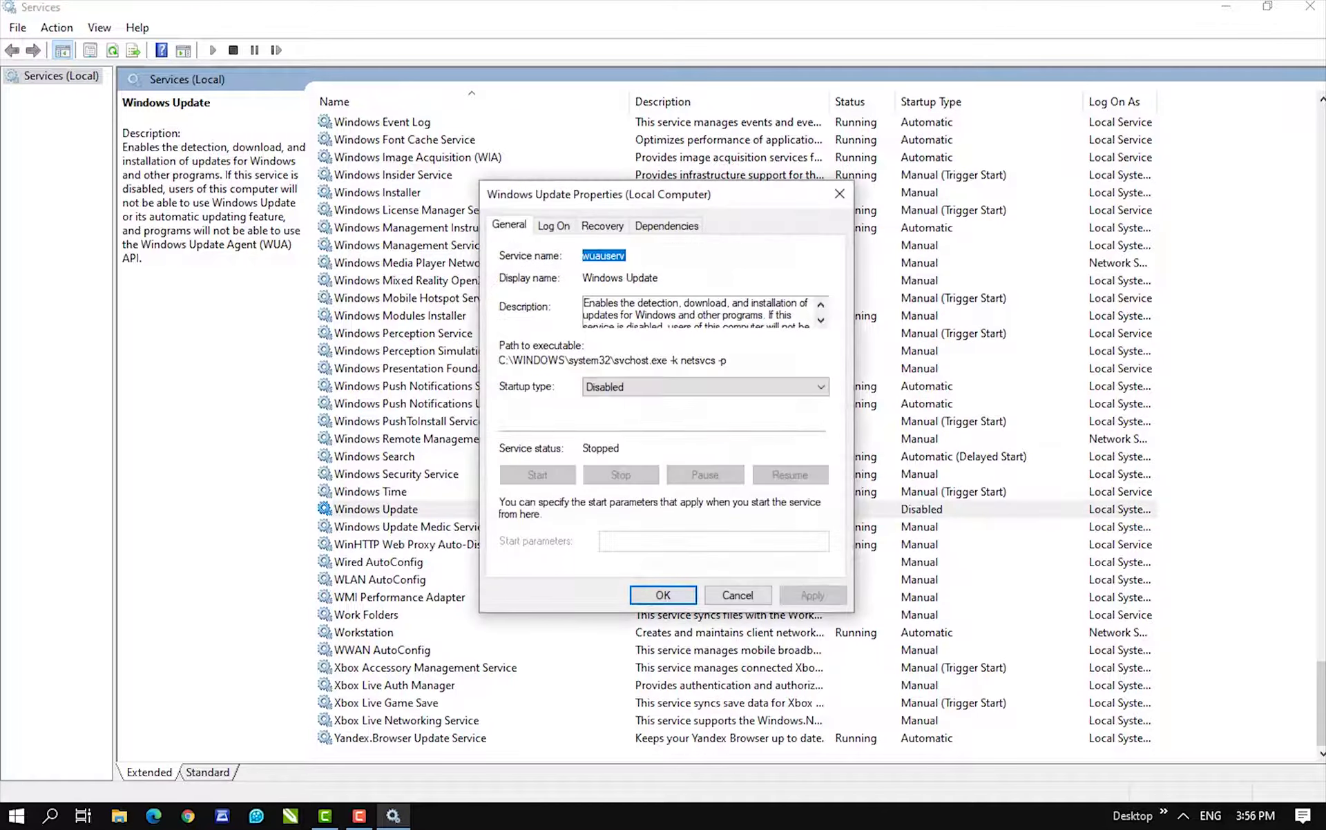
{"action": "left_click", "coordinate": [840, 193]}
{"action": "right_click", "coordinate": [345, 511]}
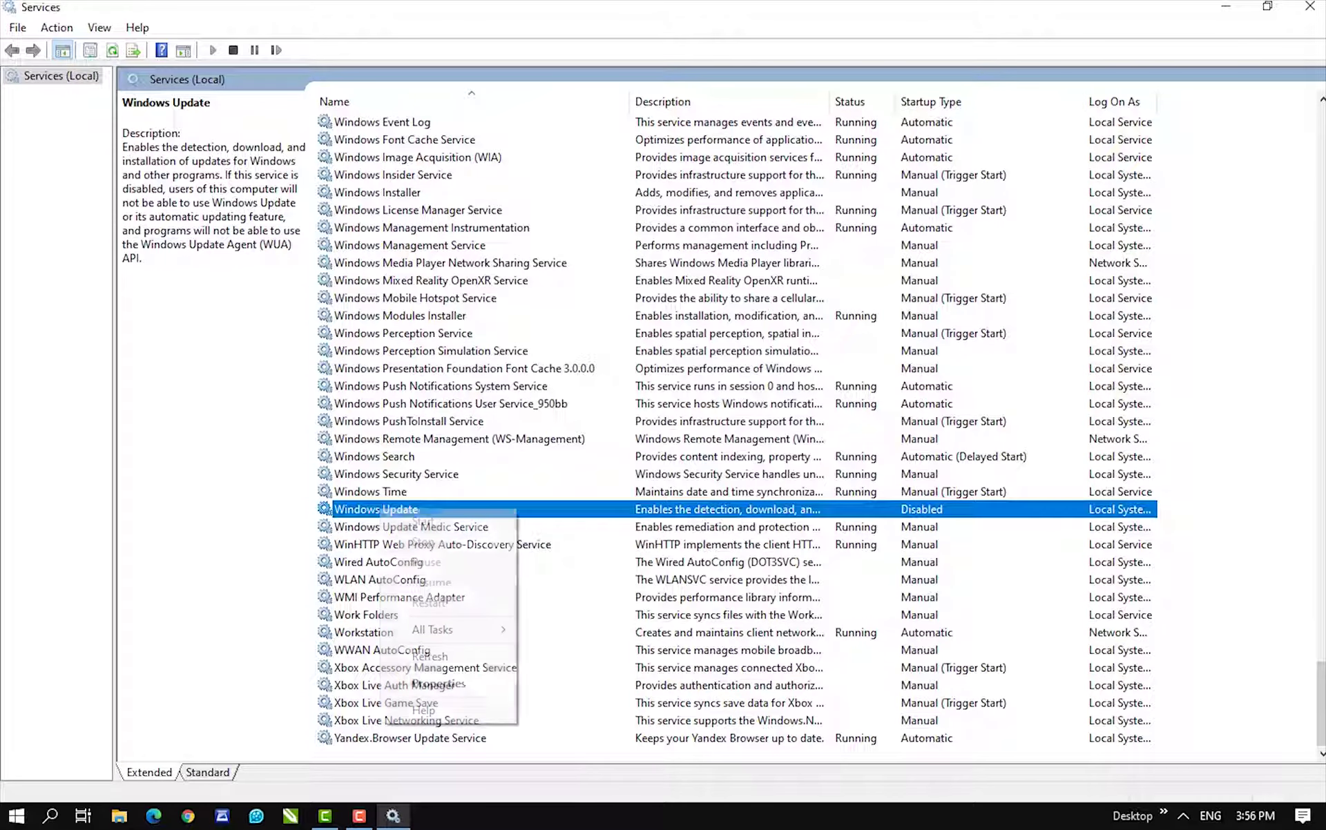
{"action": "left_click", "coordinate": [408, 682]}
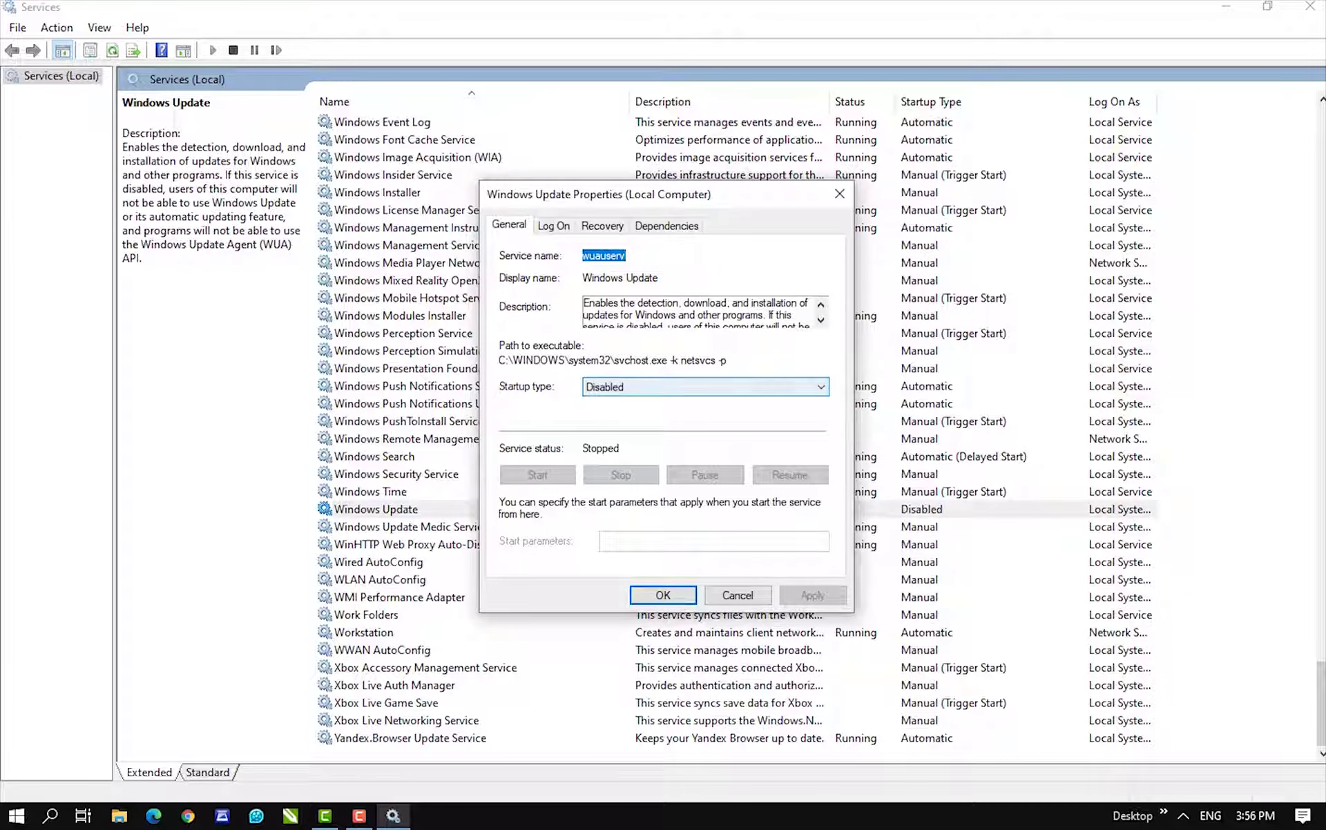
{"action": "left_click", "coordinate": [663, 595]}
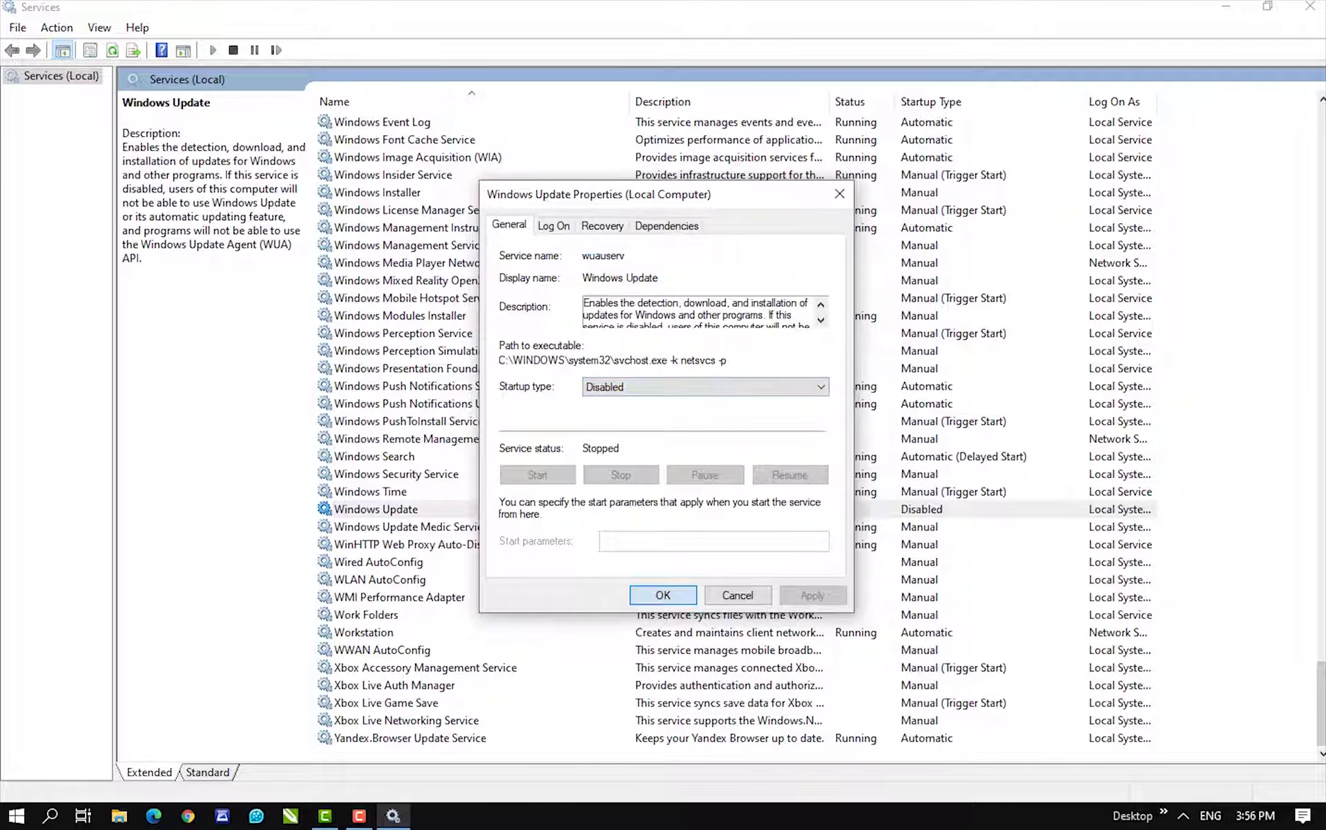
{"action": "left_click", "coordinate": [1310, 5]}
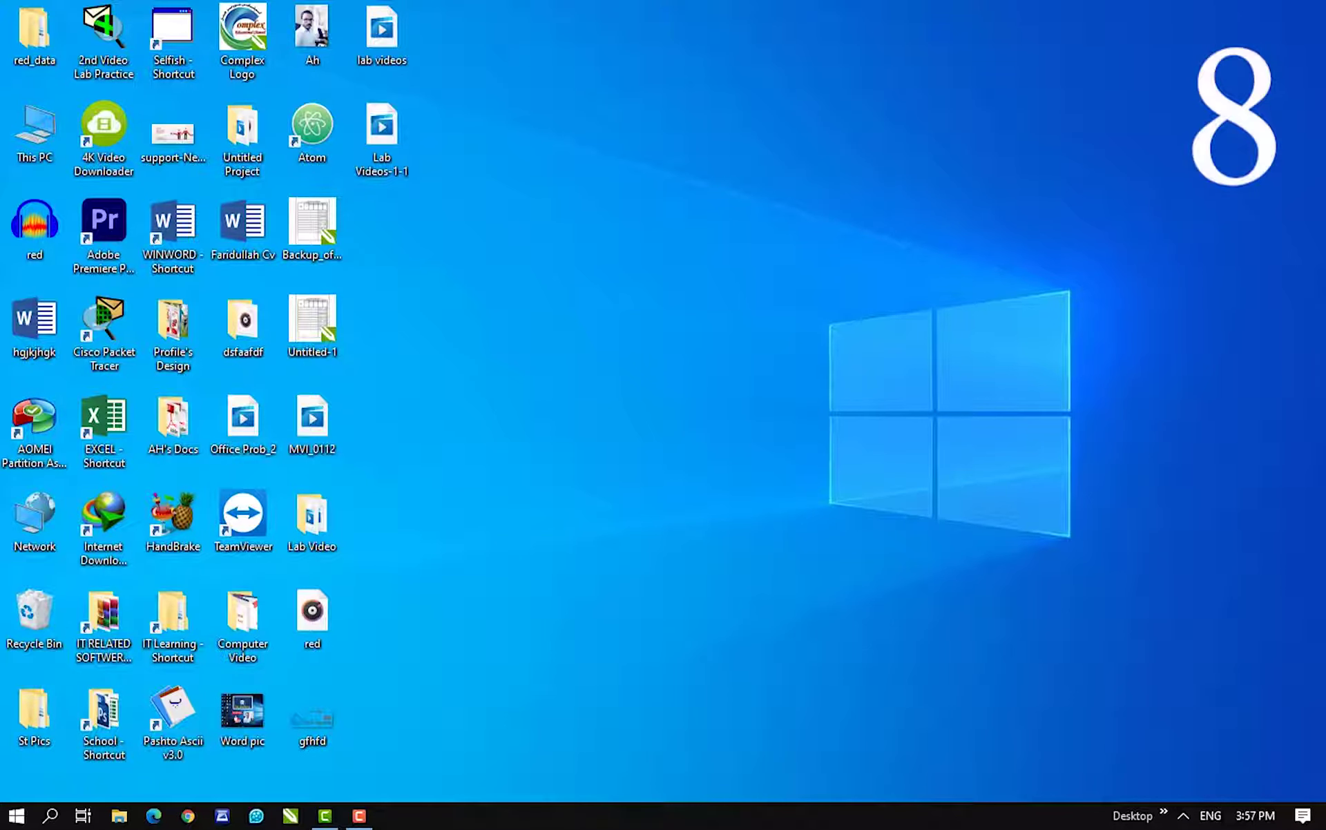
Run msconfig to open the System Configuration window, and move the window higher on the desktop
{"action": "key", "text": "super+r"}
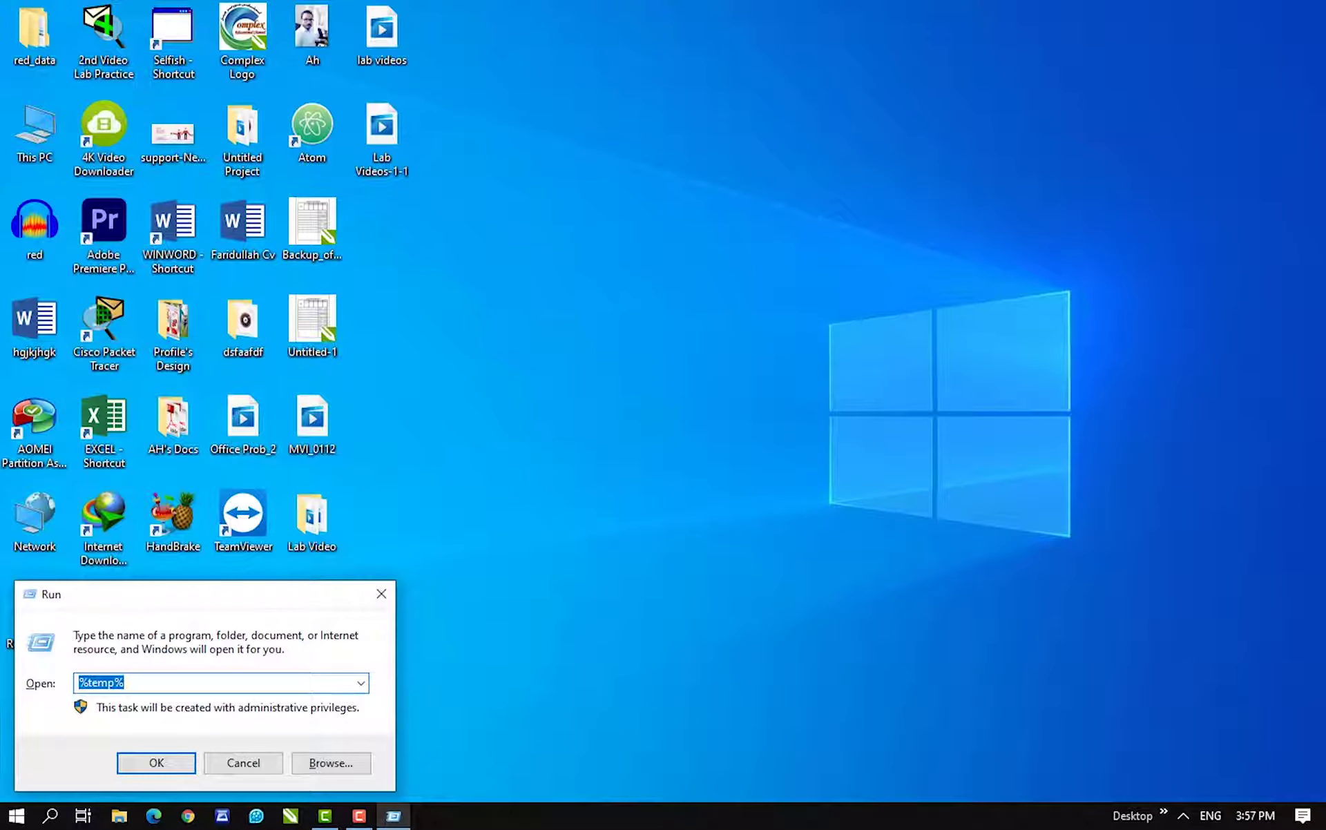
{"action": "key", "text": "BackSpace"}
{"action": "type", "text": "m"}
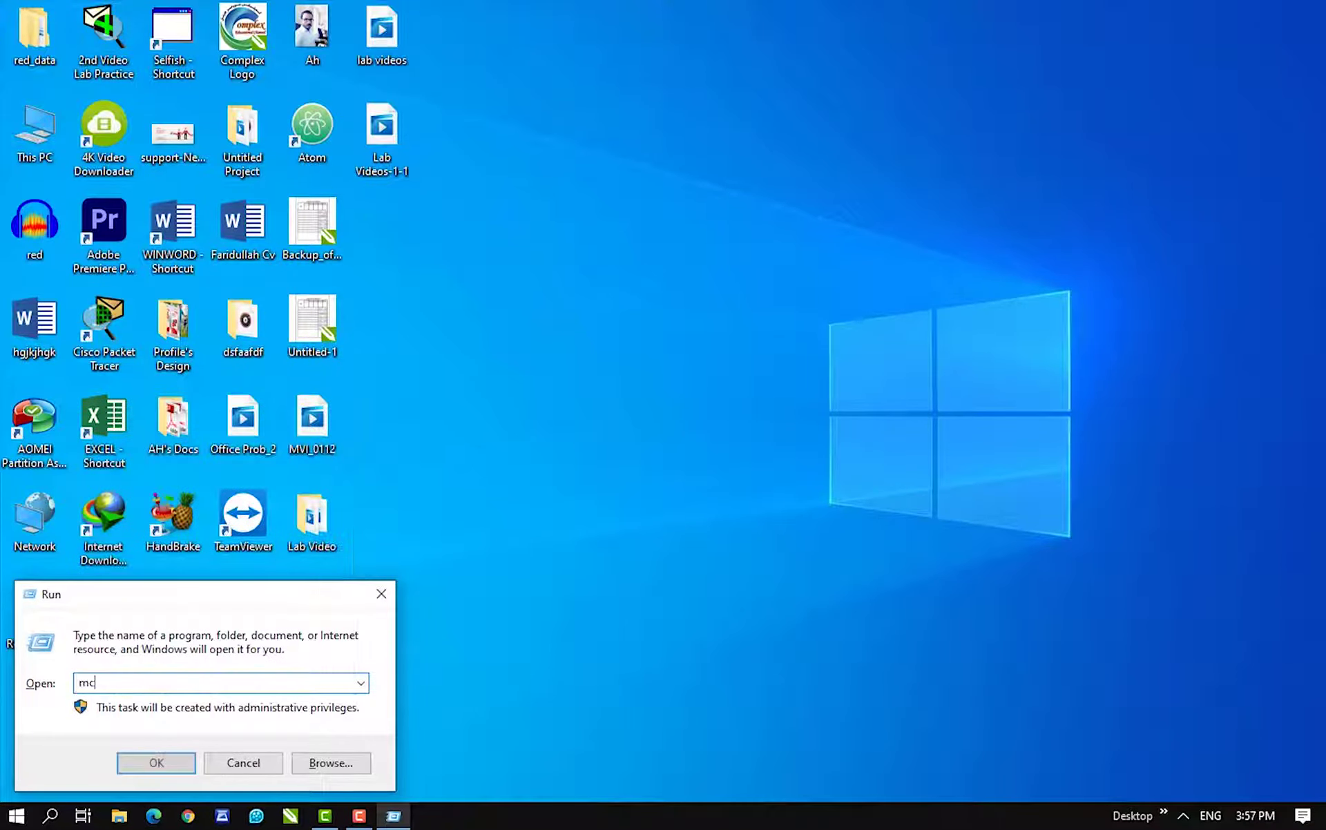
{"action": "type", "text": "s"}
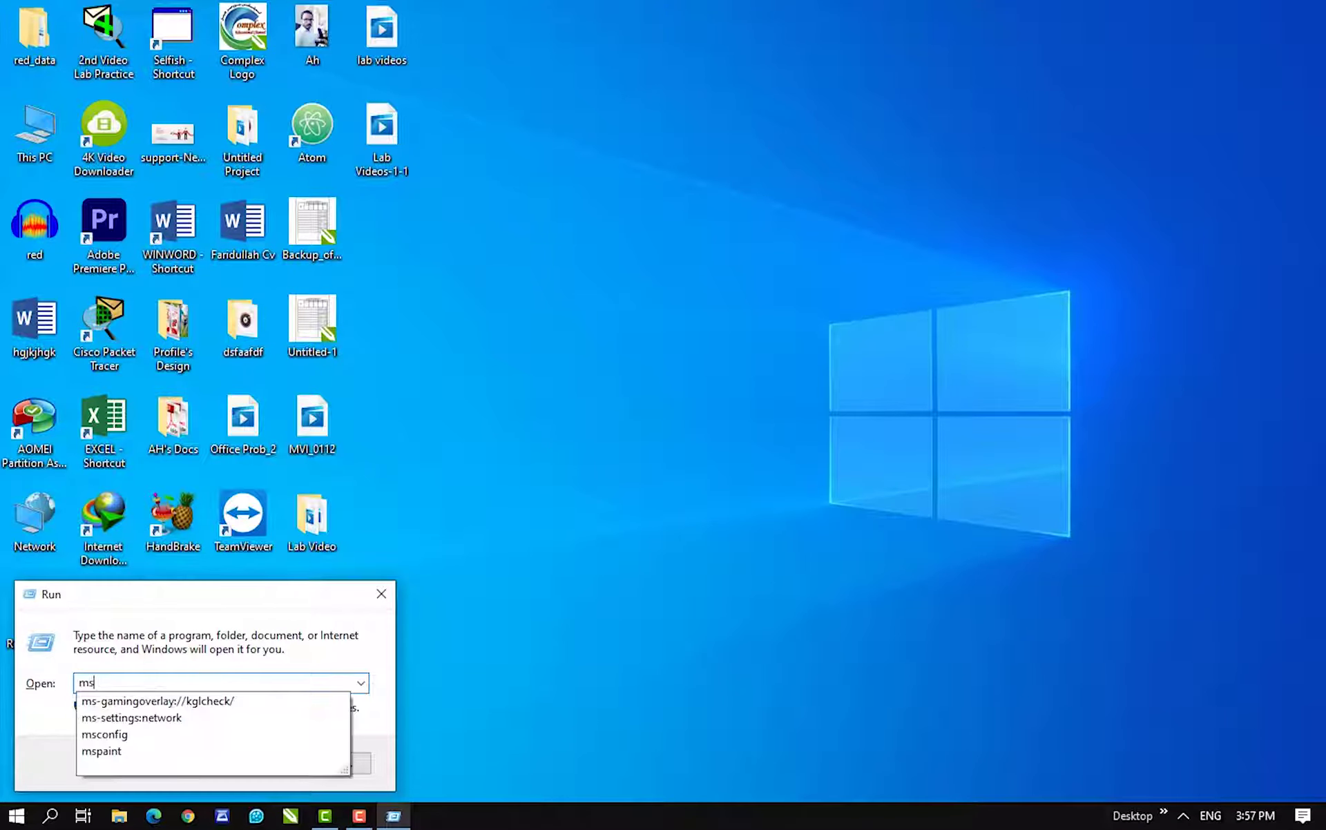
{"action": "type", "text": "confi"}
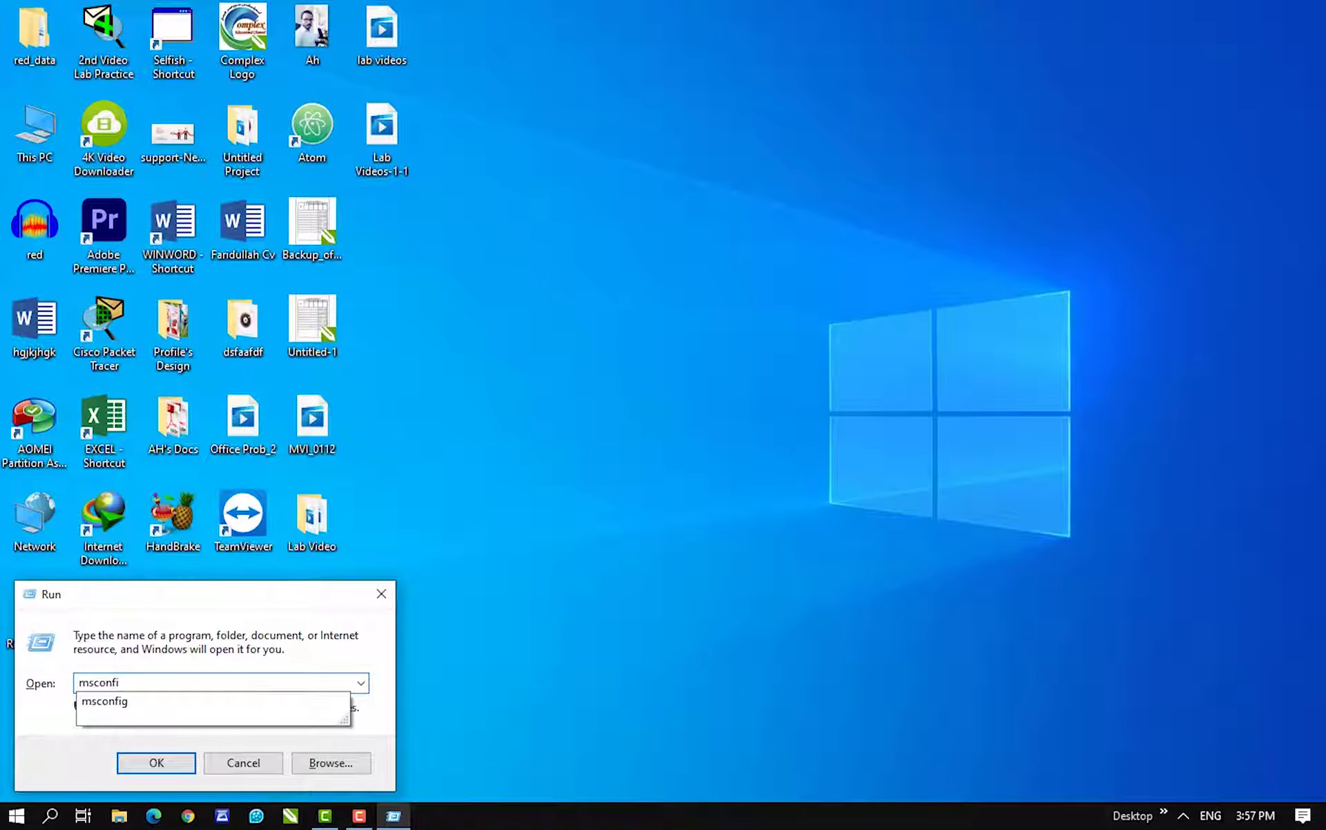
{"action": "type", "text": "g"}
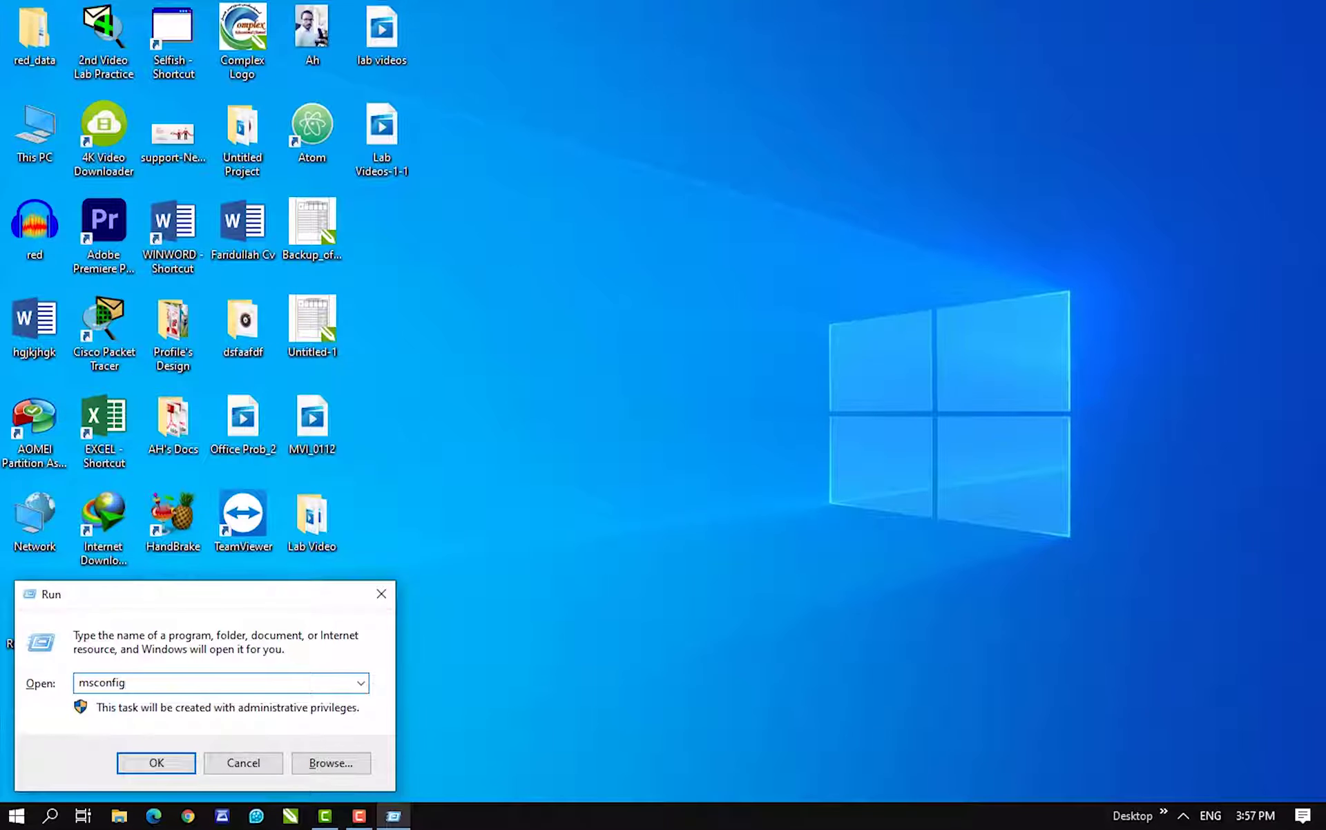
{"action": "key", "text": "Return"}
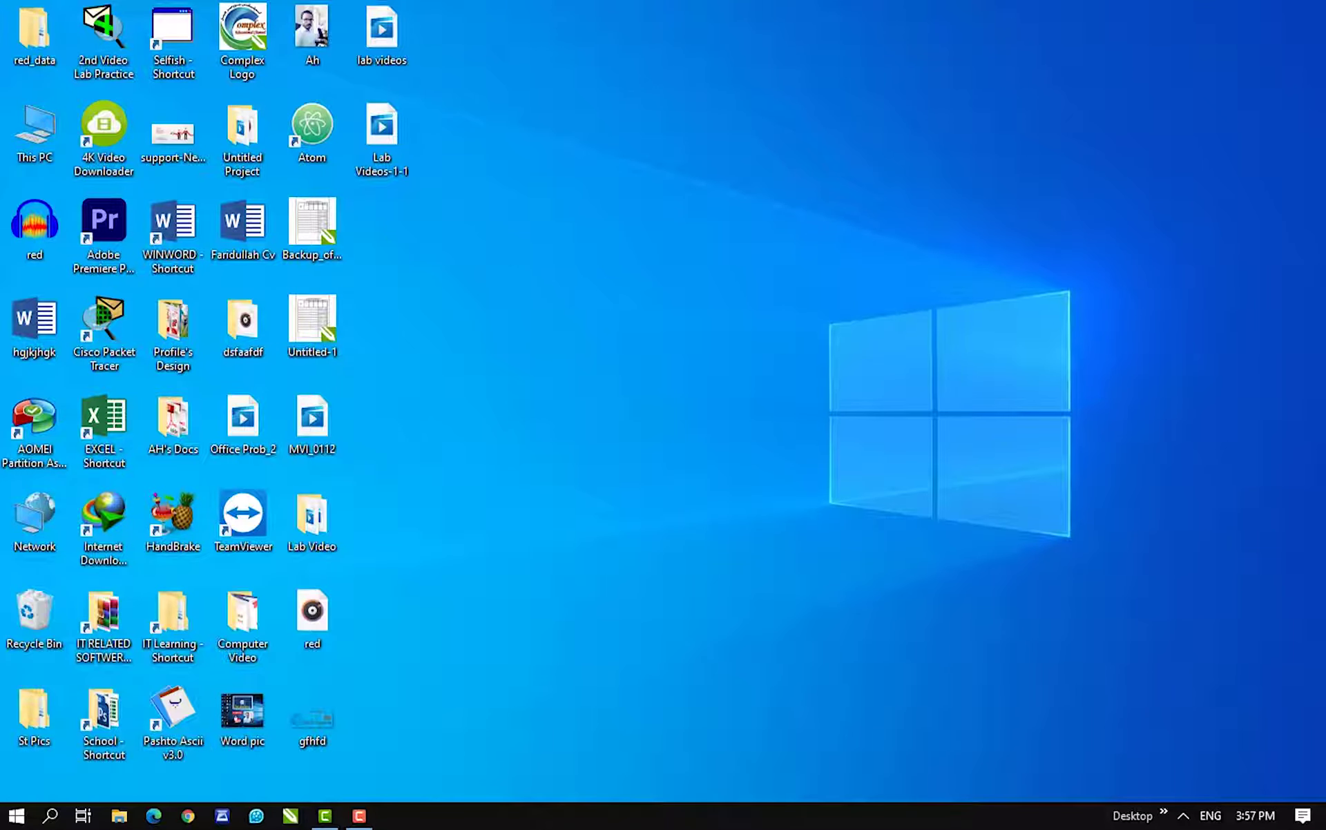
{"action": "left_click_drag", "start_coordinate": [625, 233], "coordinate": [636, 172]}
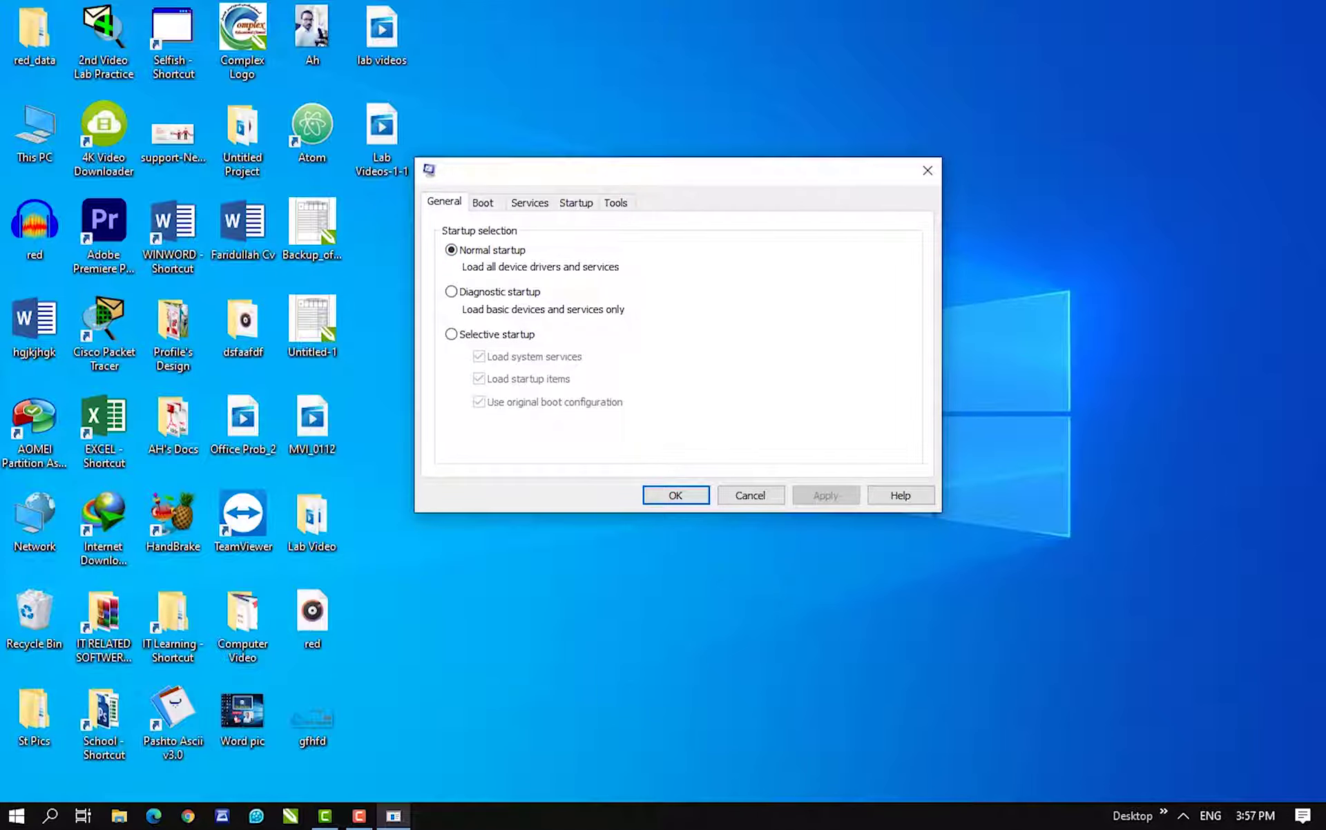
Hide all Microsoft services in System Configuration, review the remaining services, confirm the dialog, and refresh the desktop
{"action": "left_click", "coordinate": [530, 202]}
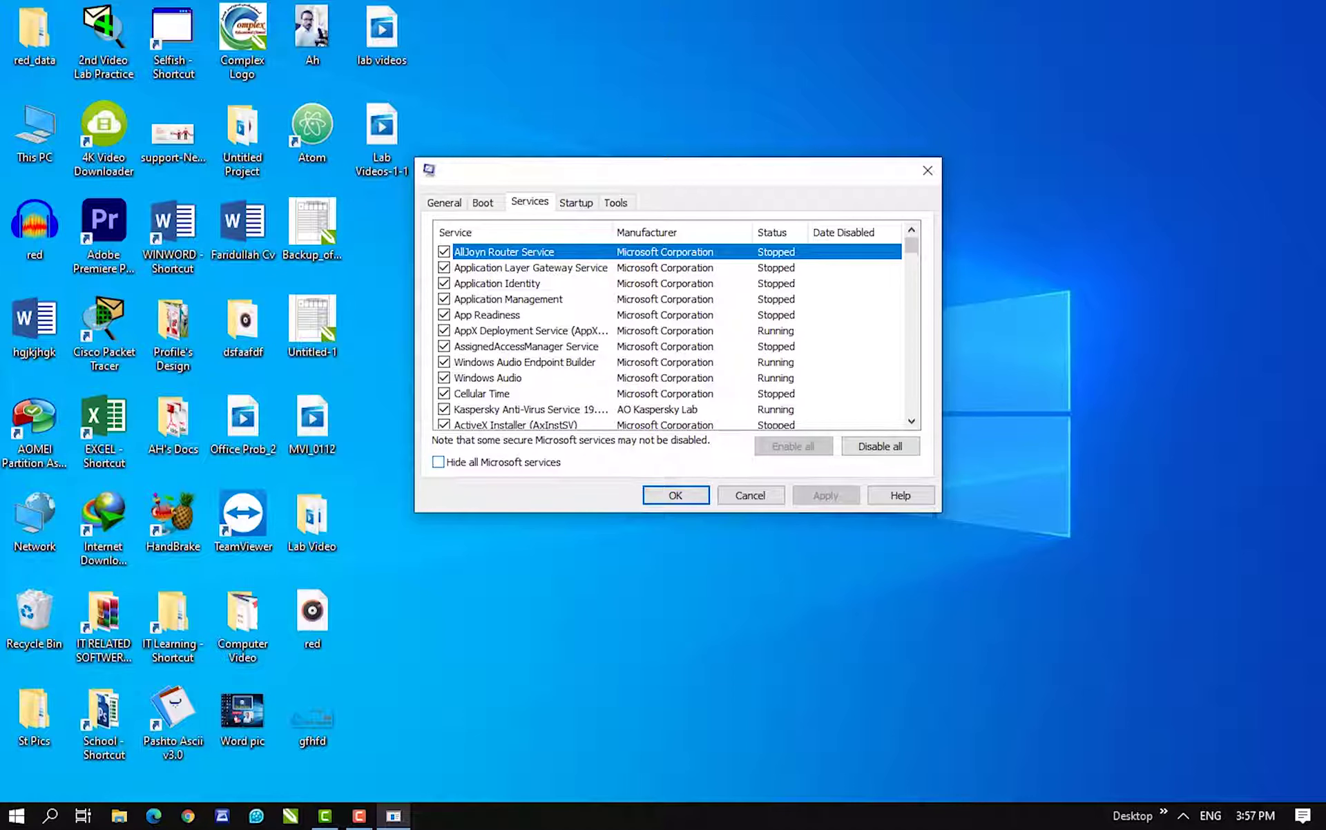
{"action": "left_click", "coordinate": [437, 463]}
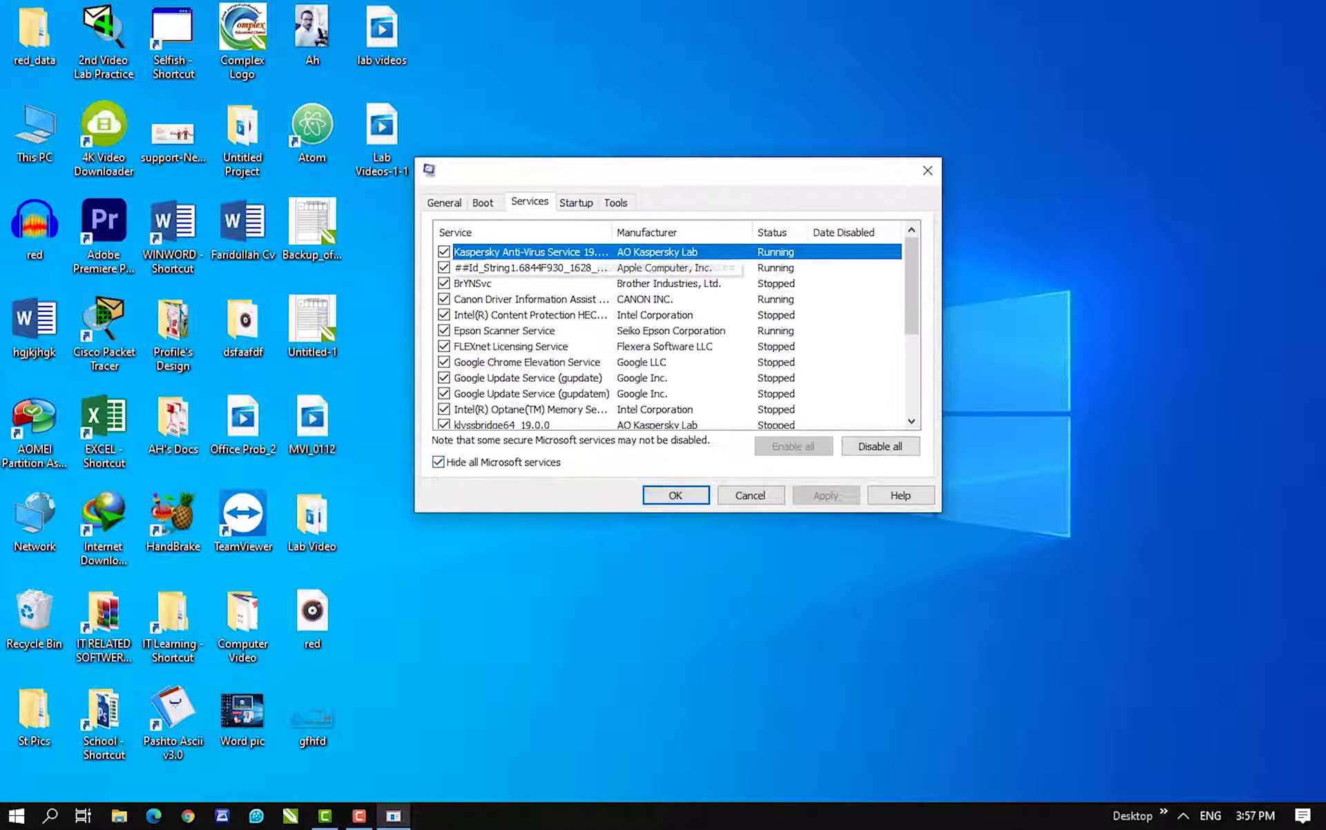
{"action": "scroll", "coordinate": [670, 332], "scroll_direction": "down", "scroll_amount": 3}
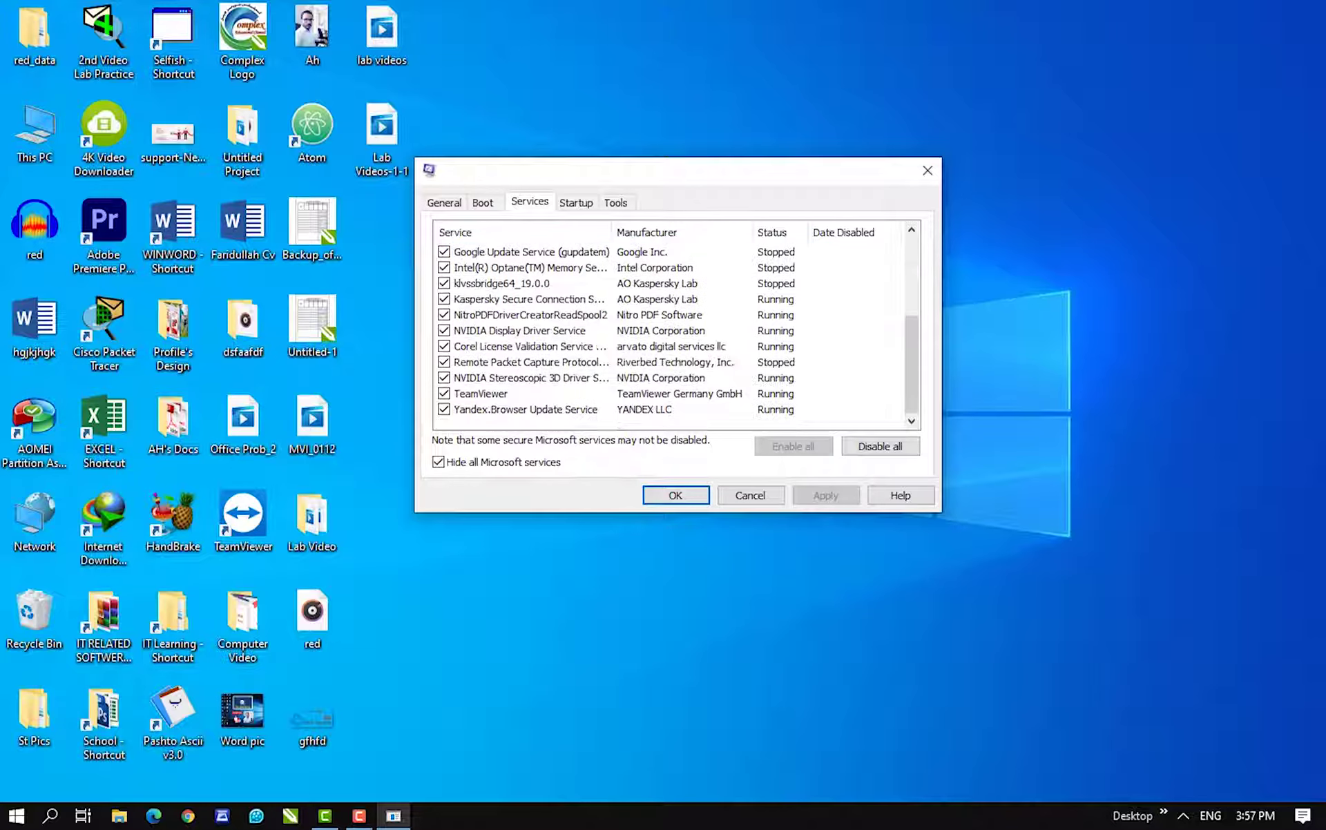
{"action": "scroll", "coordinate": [670, 332], "scroll_direction": "up", "scroll_amount": 3}
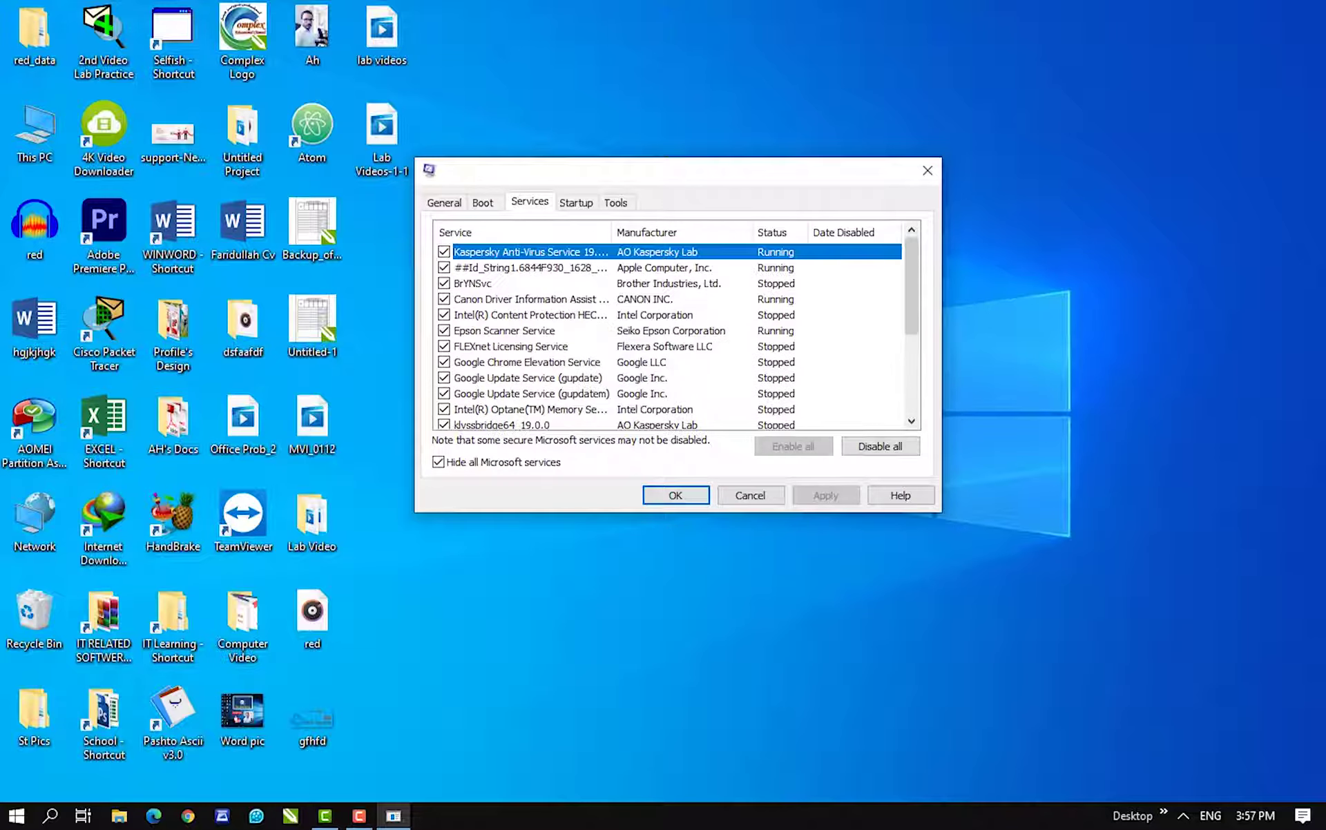
{"action": "left_click", "coordinate": [675, 495]}
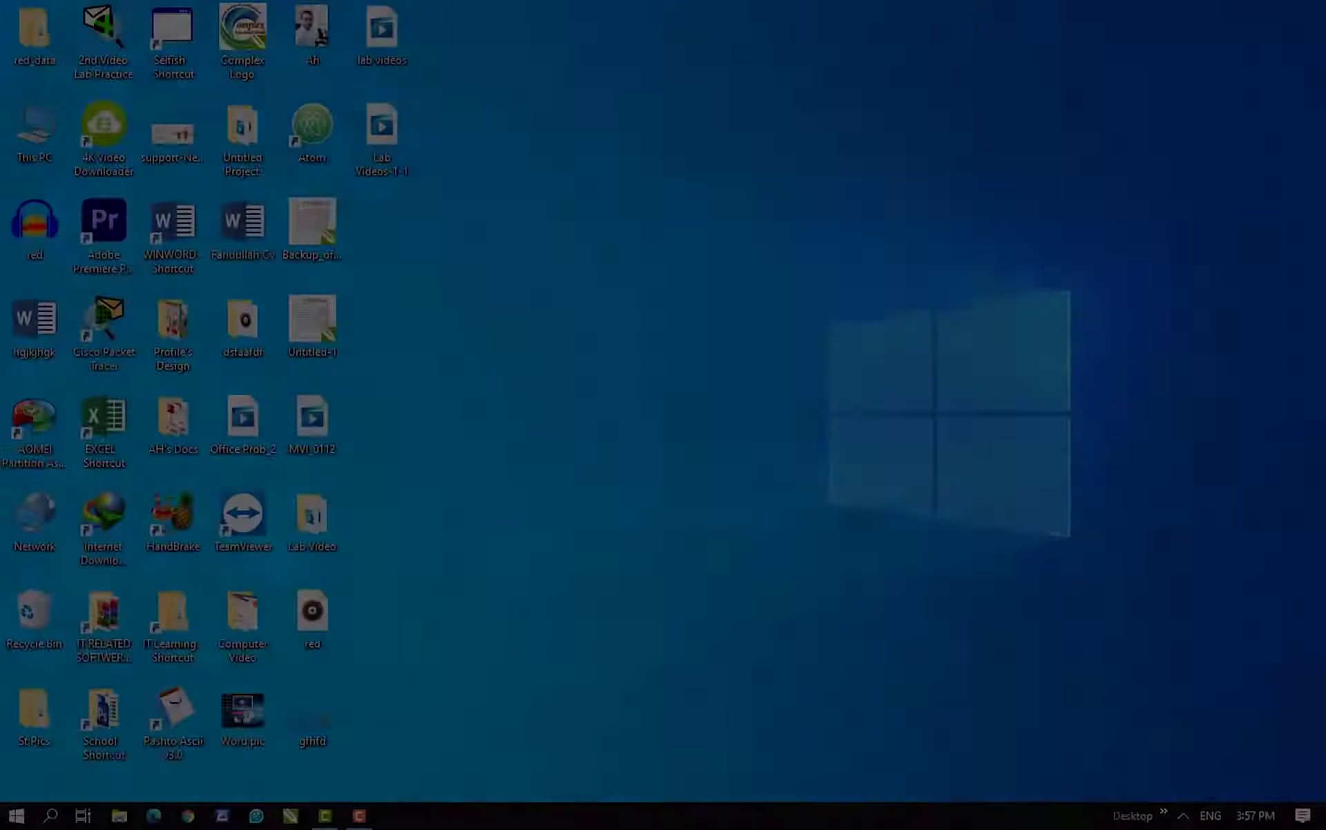
{"action": "right_click", "coordinate": [465, 397]}
{"action": "left_click", "coordinate": [511, 452]}
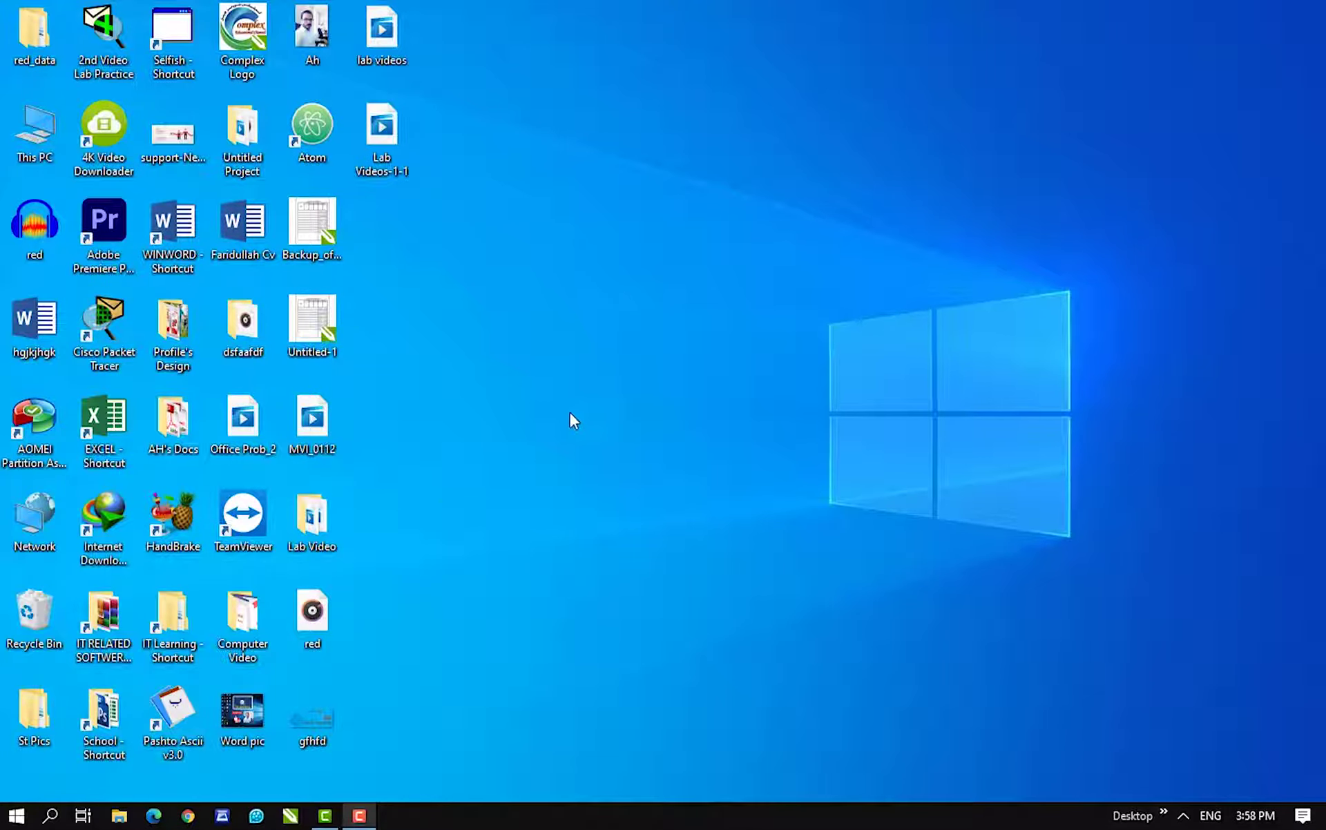
Search for "reset" and open the Reset this PC system settings
{"action": "left_click", "coordinate": [17, 817]}
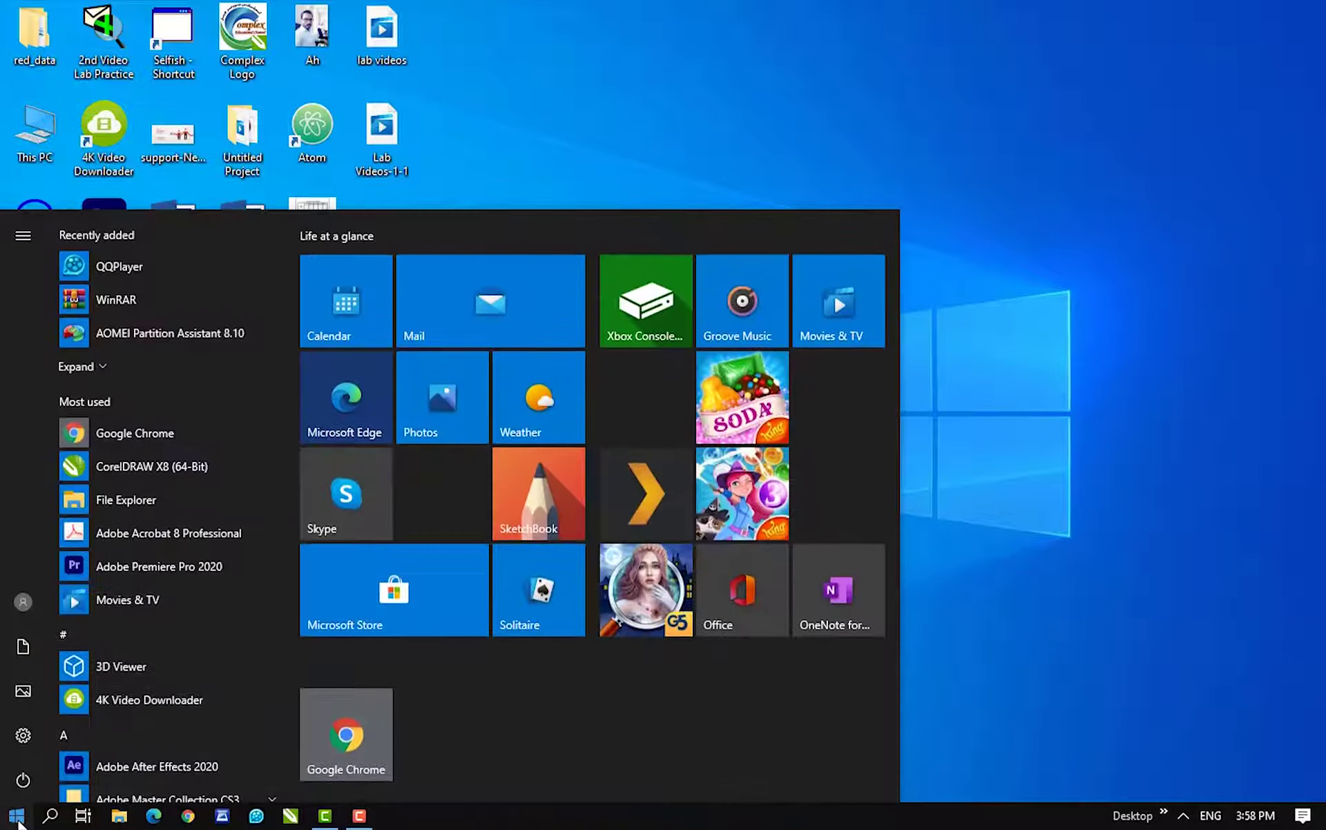
{"action": "type", "text": "reset"}
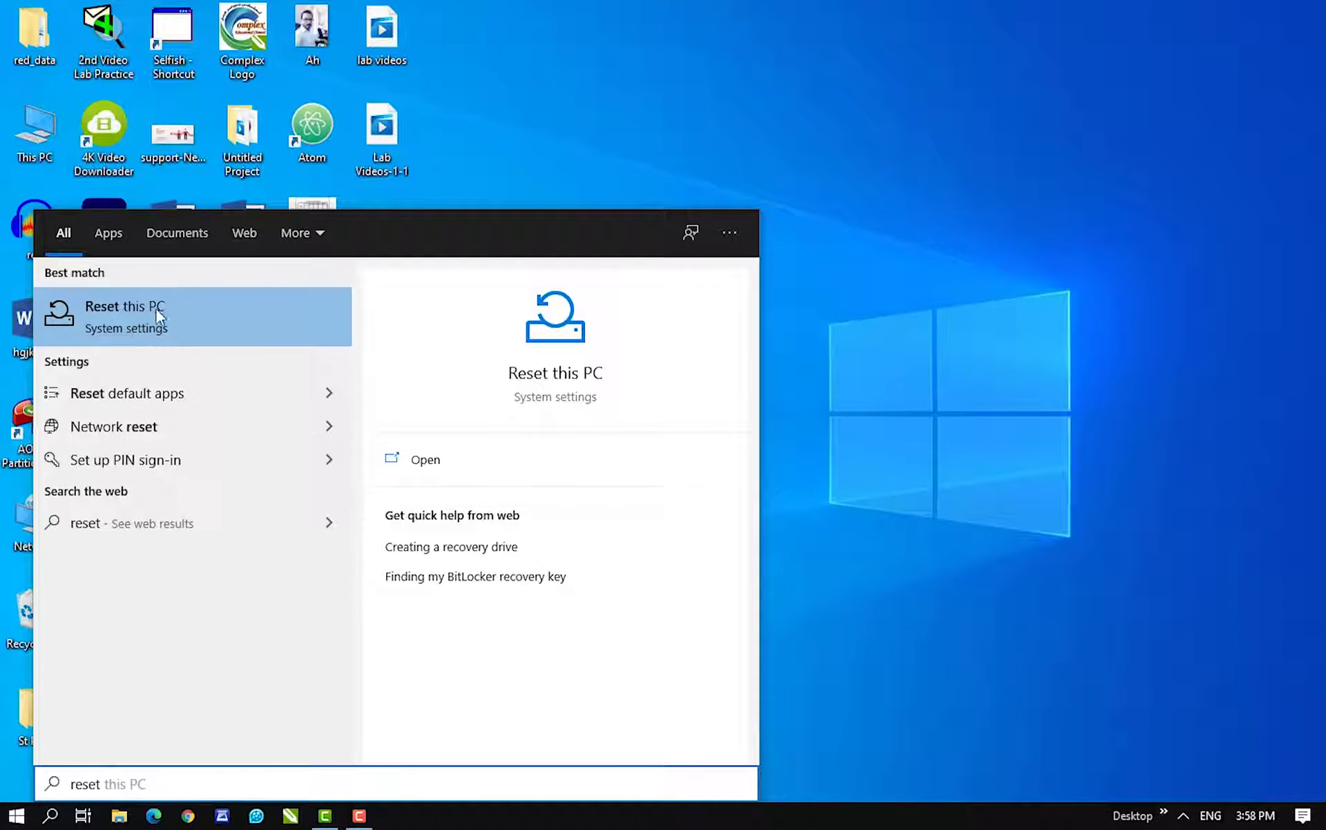
{"action": "left_click", "coordinate": [126, 318]}
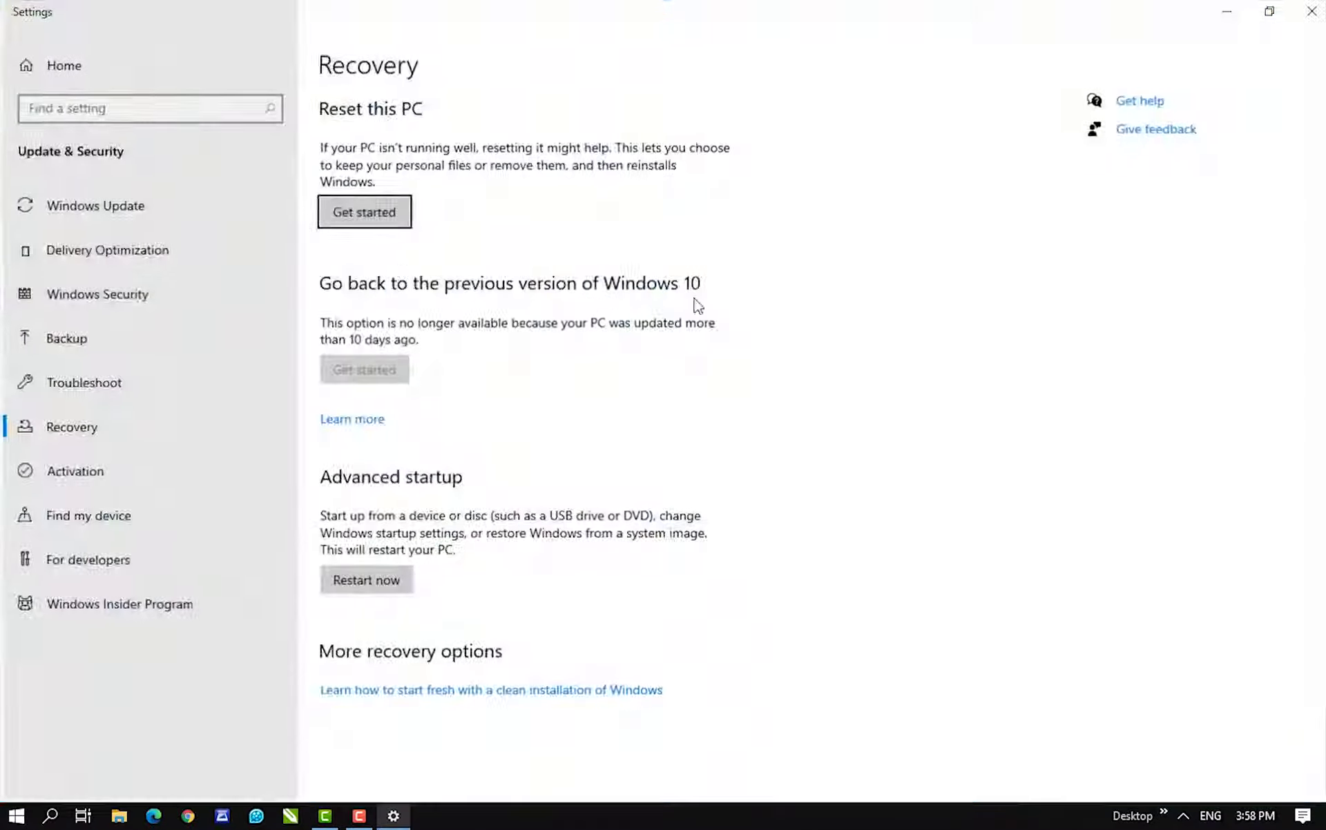
Start Reset this PC to view its file-keeping and removal options, cancel it, and refresh the desktop
{"action": "left_click", "coordinate": [374, 220]}
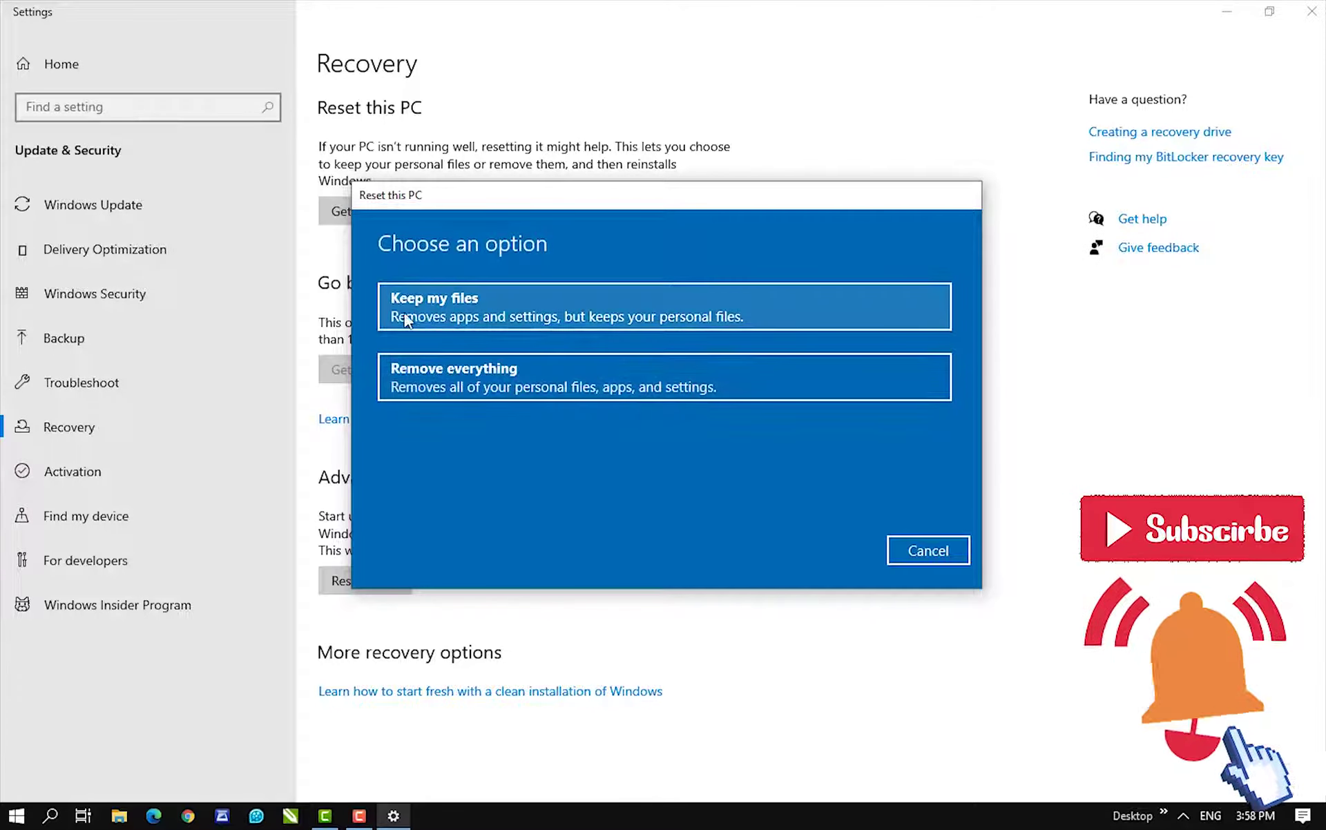
{"action": "left_click", "coordinate": [950, 552]}
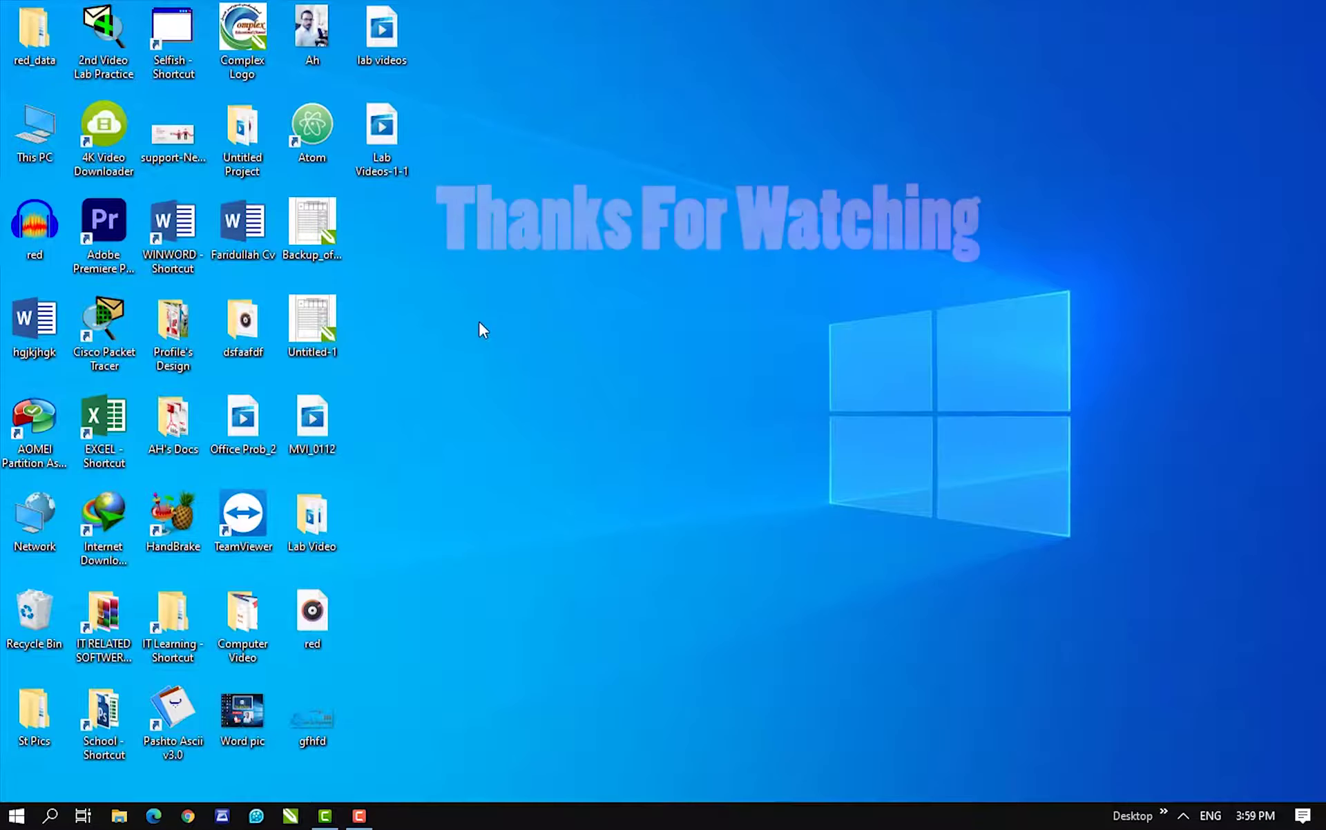
{"action": "right_click", "coordinate": [479, 321]}
{"action": "left_click", "coordinate": [538, 381]}
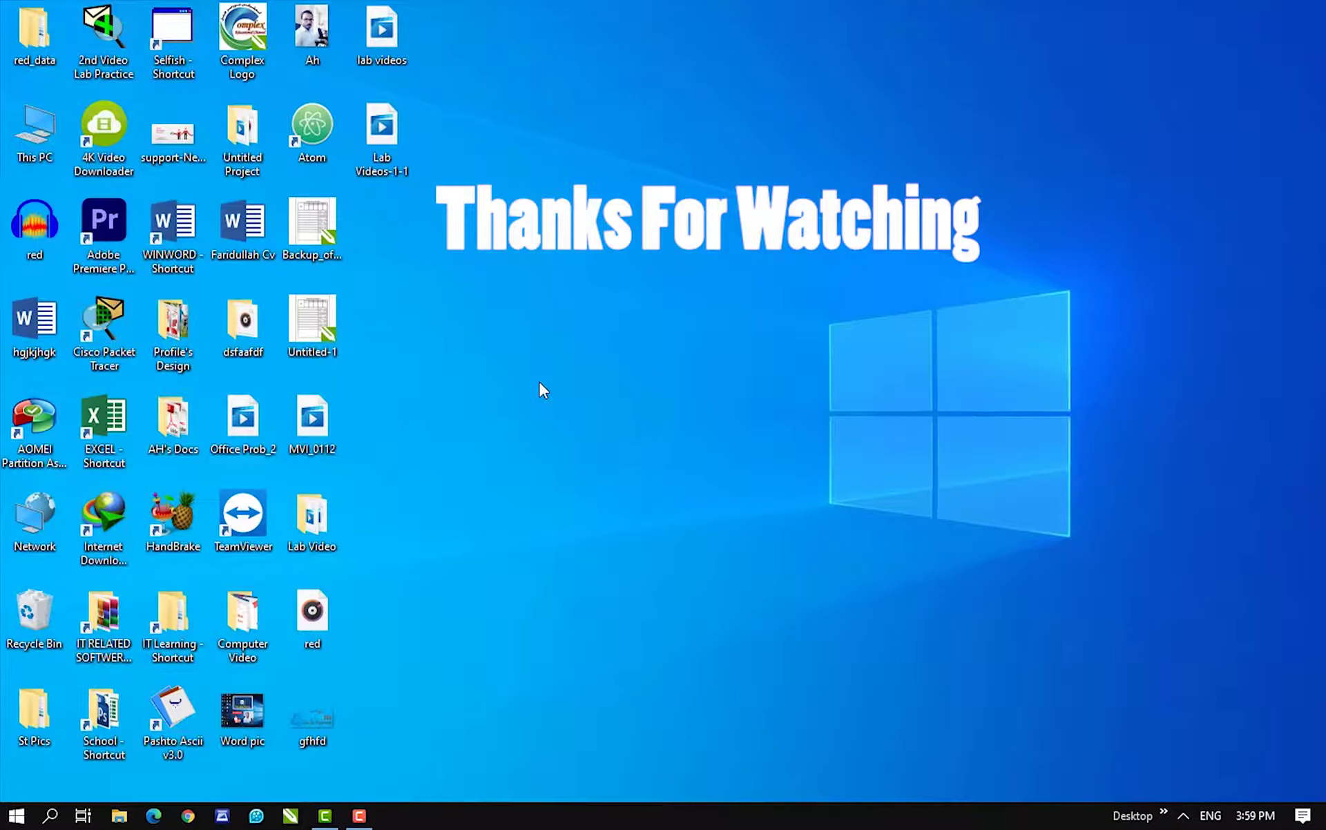